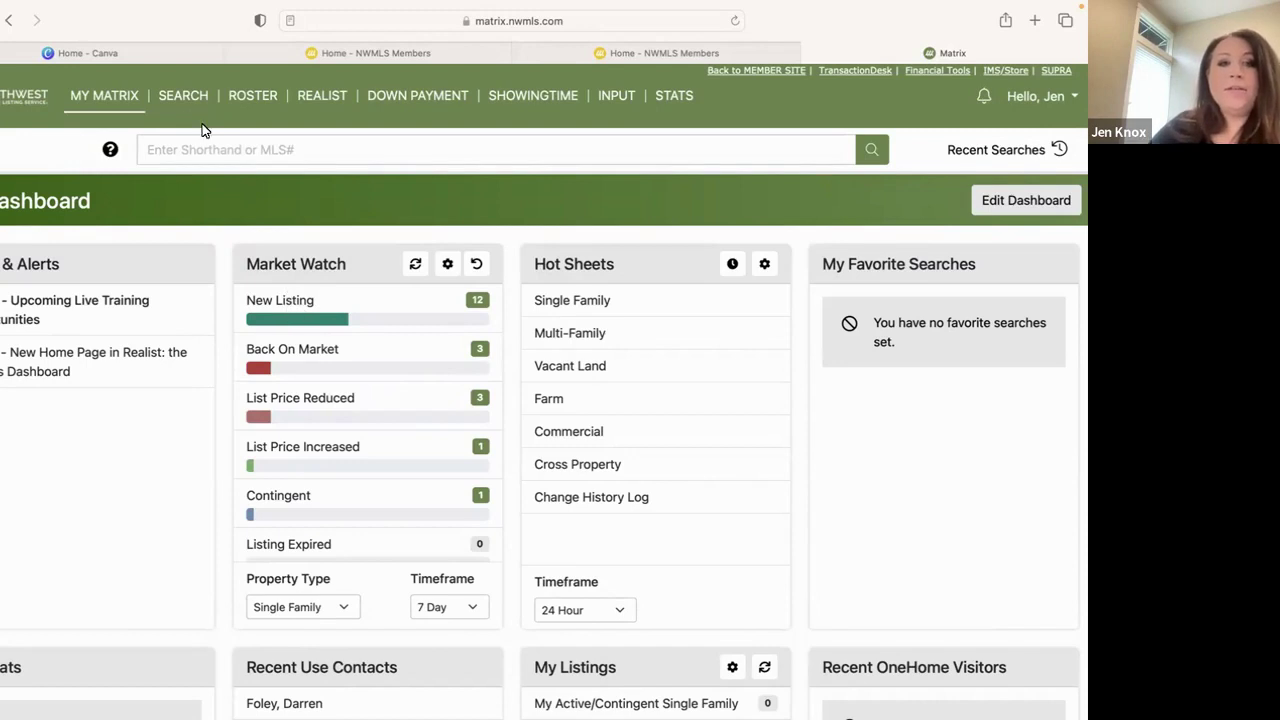
Browse the Search and My Matrix menus, then return to the Matrix dashboard
left_click(139, 96)
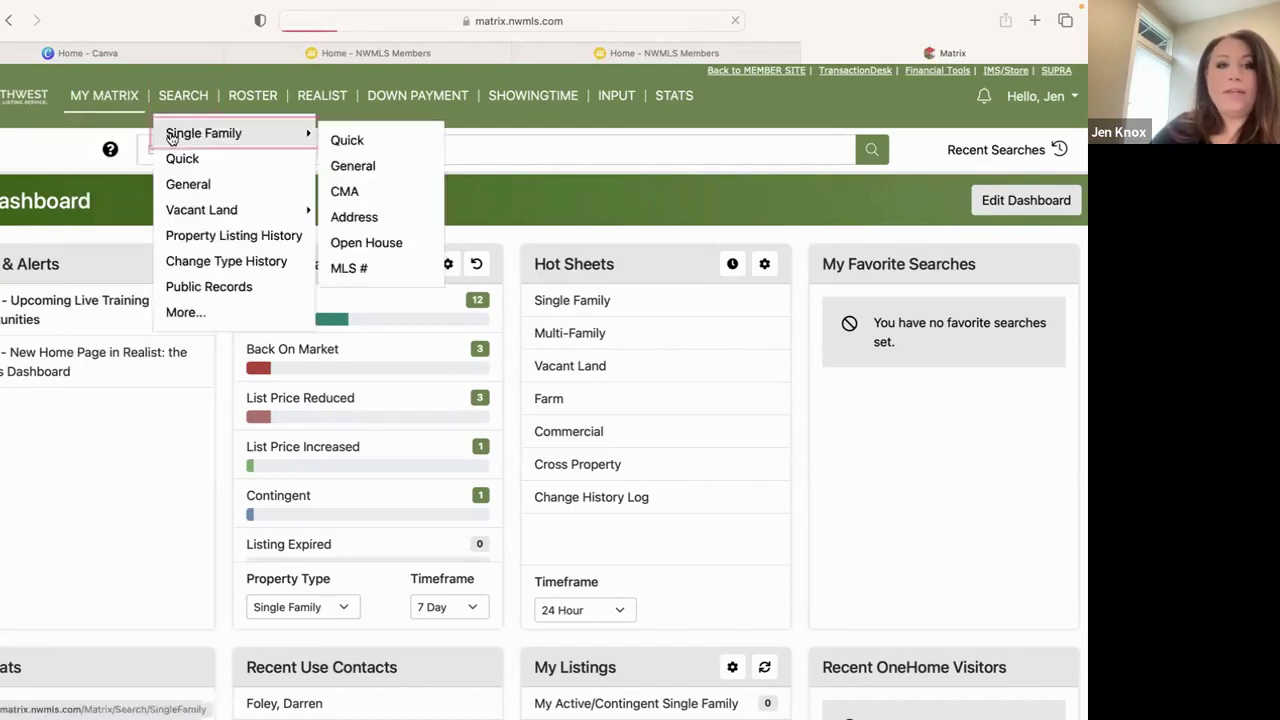
mouse_move(178, 102)
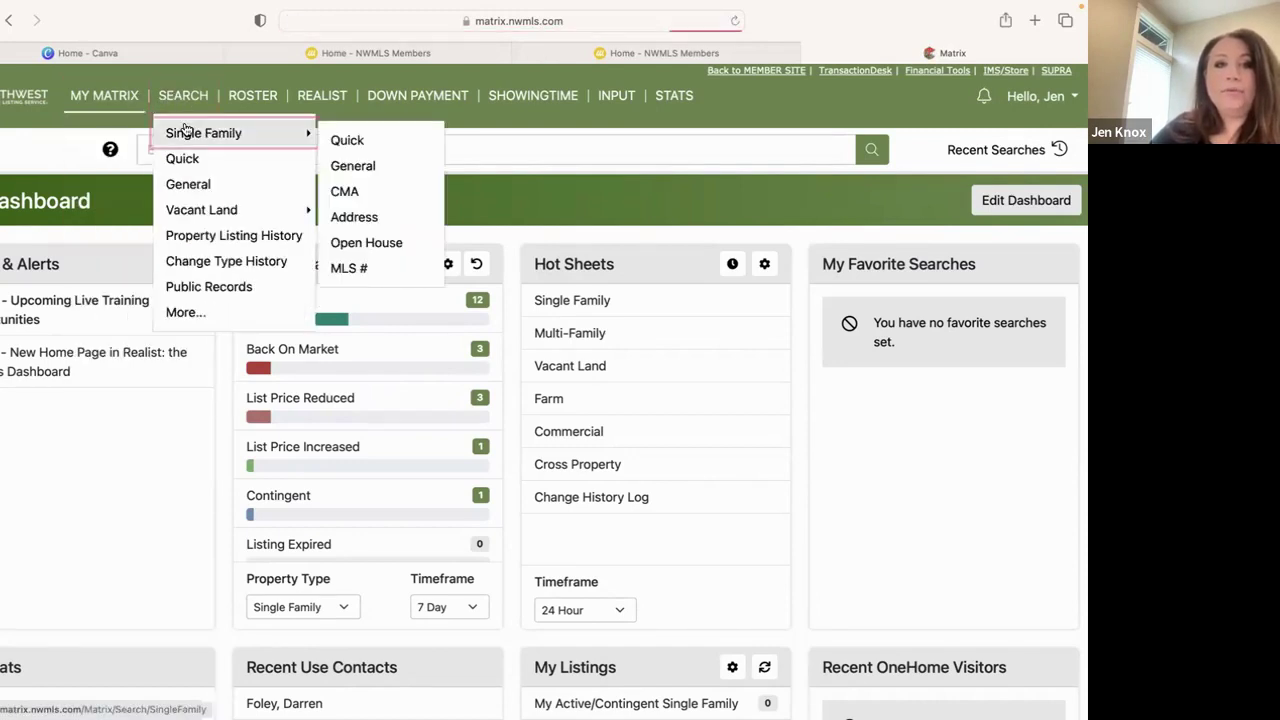
left_click(135, 102)
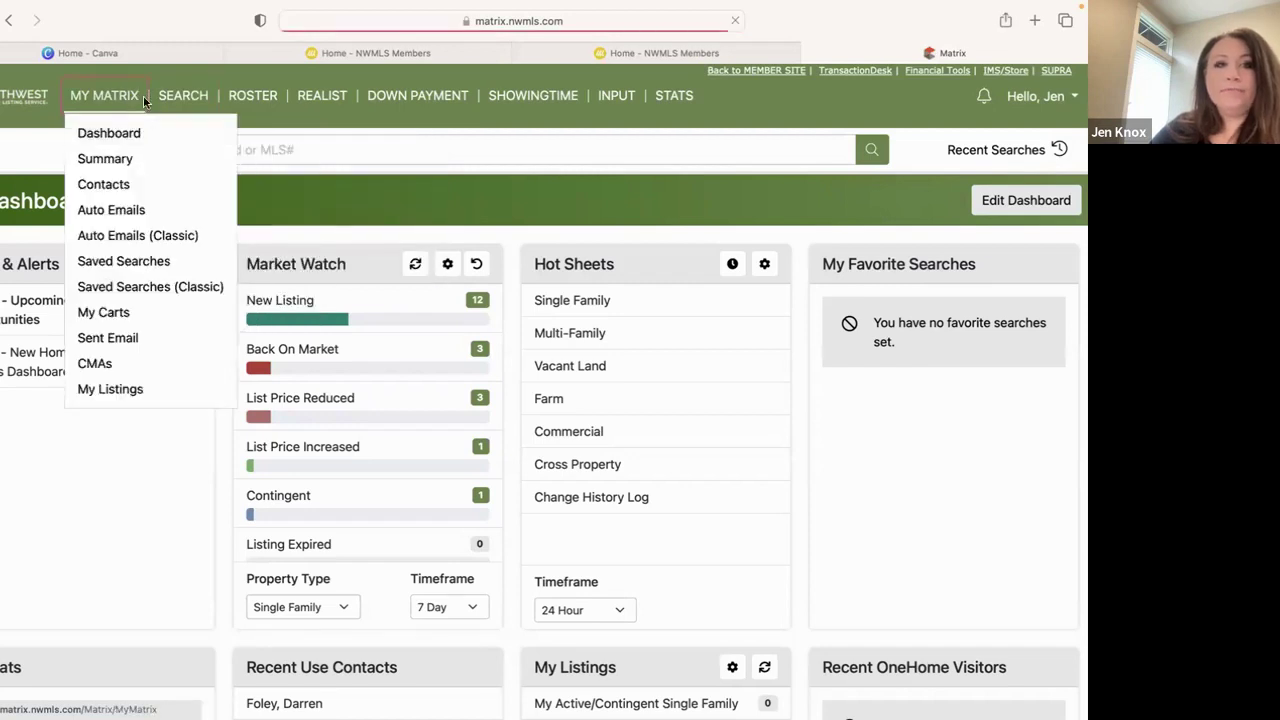
left_click(137, 132)
left_click(335, 300)
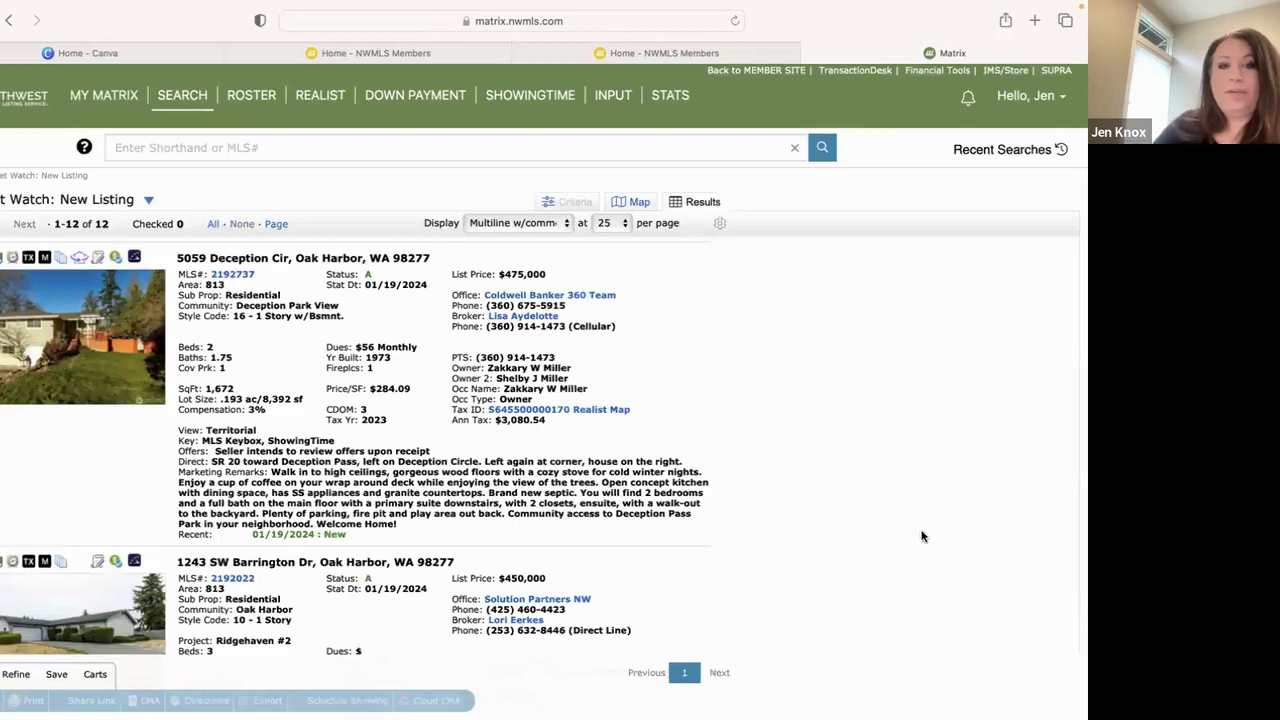
scroll(920, 531, "down", 1)
scroll(922, 537, "down", 5)
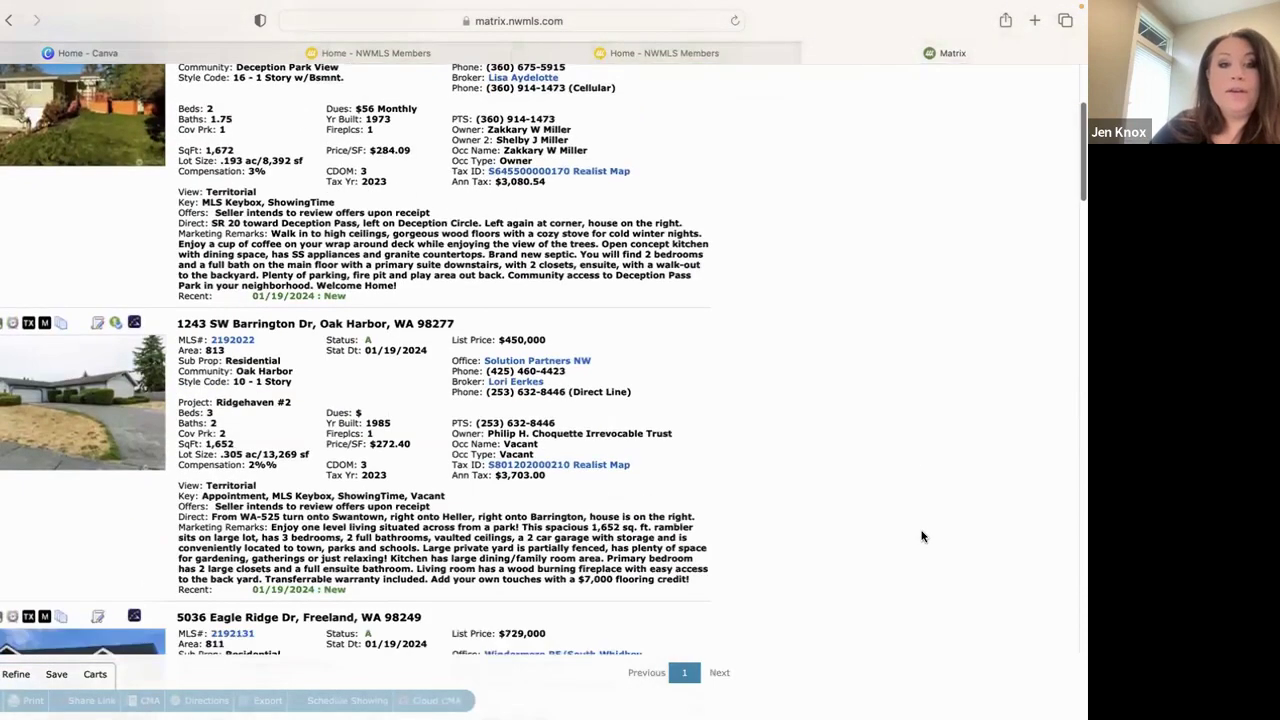
scroll(922, 537, "down", 3)
scroll(922, 537, "up", 1)
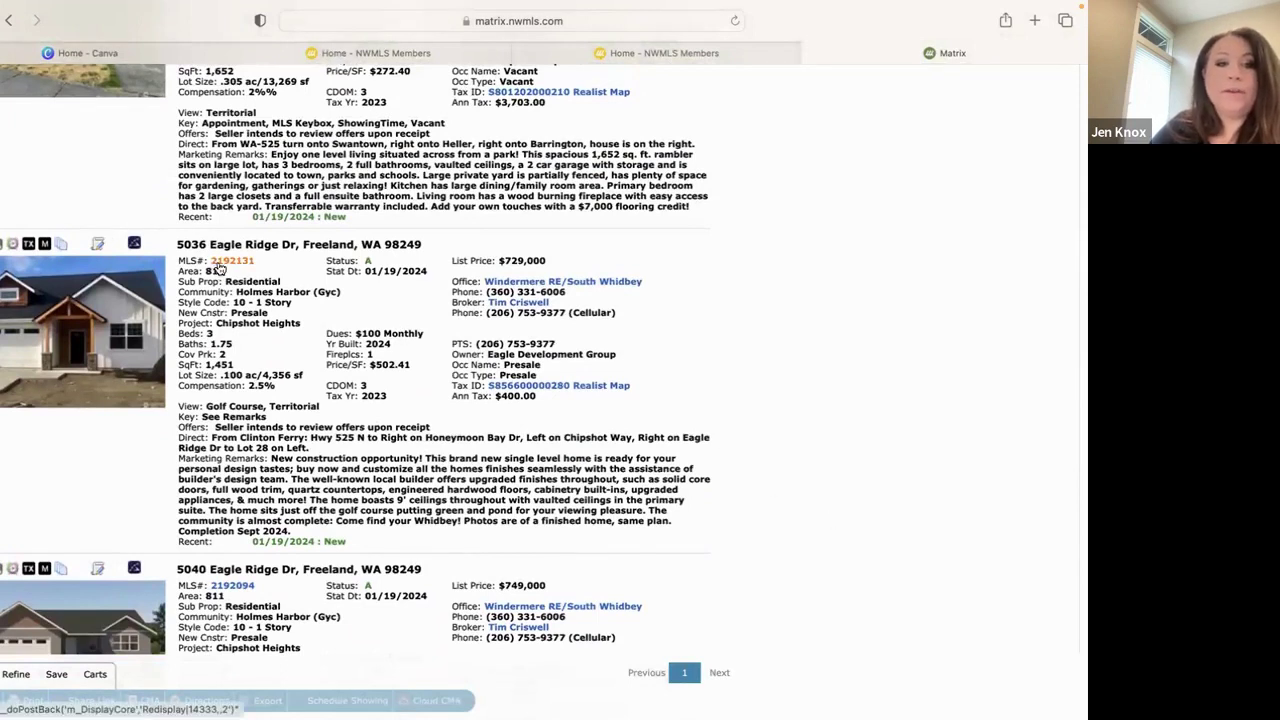
Open the 360 Property View for MLS# 2192131, Eagle Ridge Dr, Freeland at $729,000
left_click(220, 264)
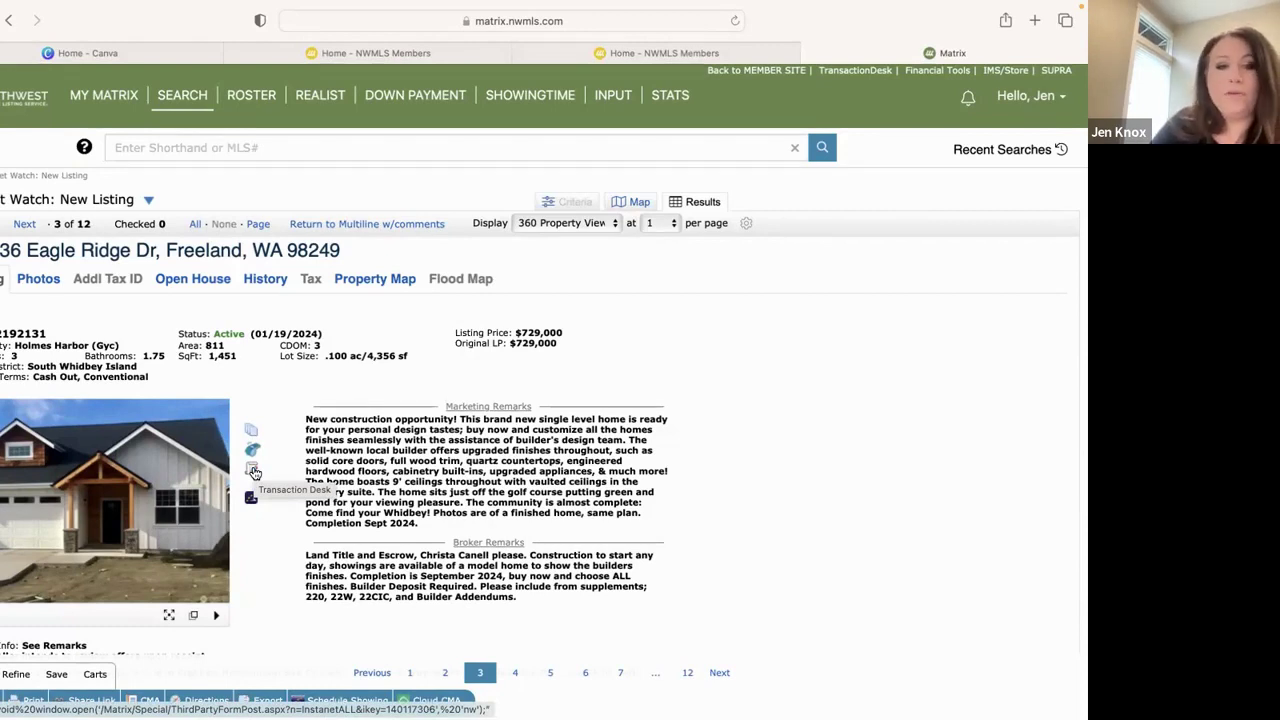
Start a TransactionDesk transaction from listing 2192131, keeping the template set to None
left_click(253, 471)
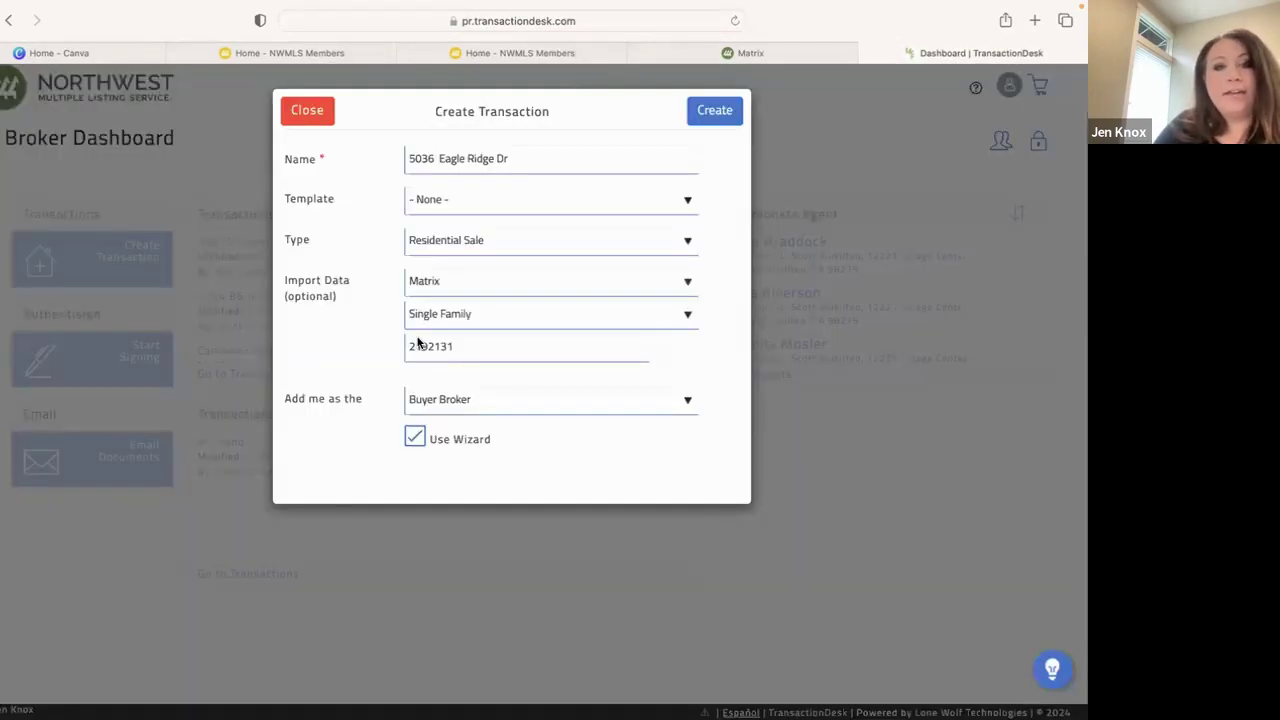
left_click(577, 206)
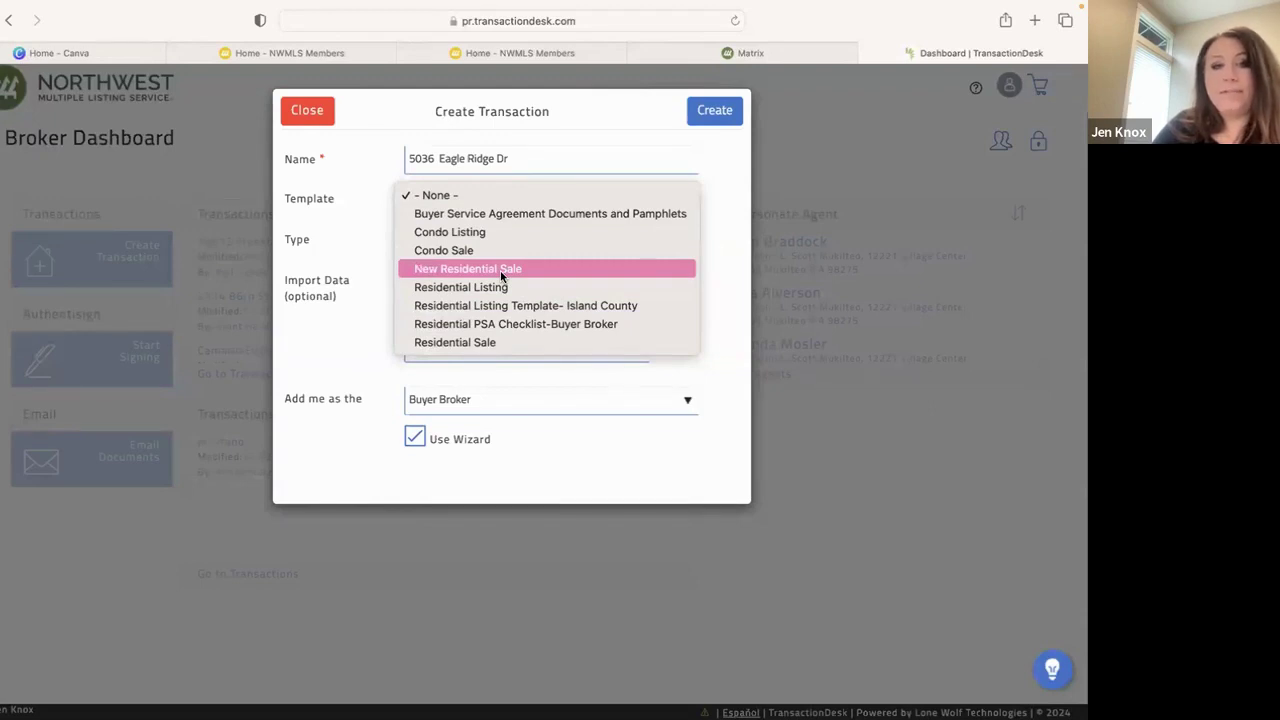
left_click(450, 196)
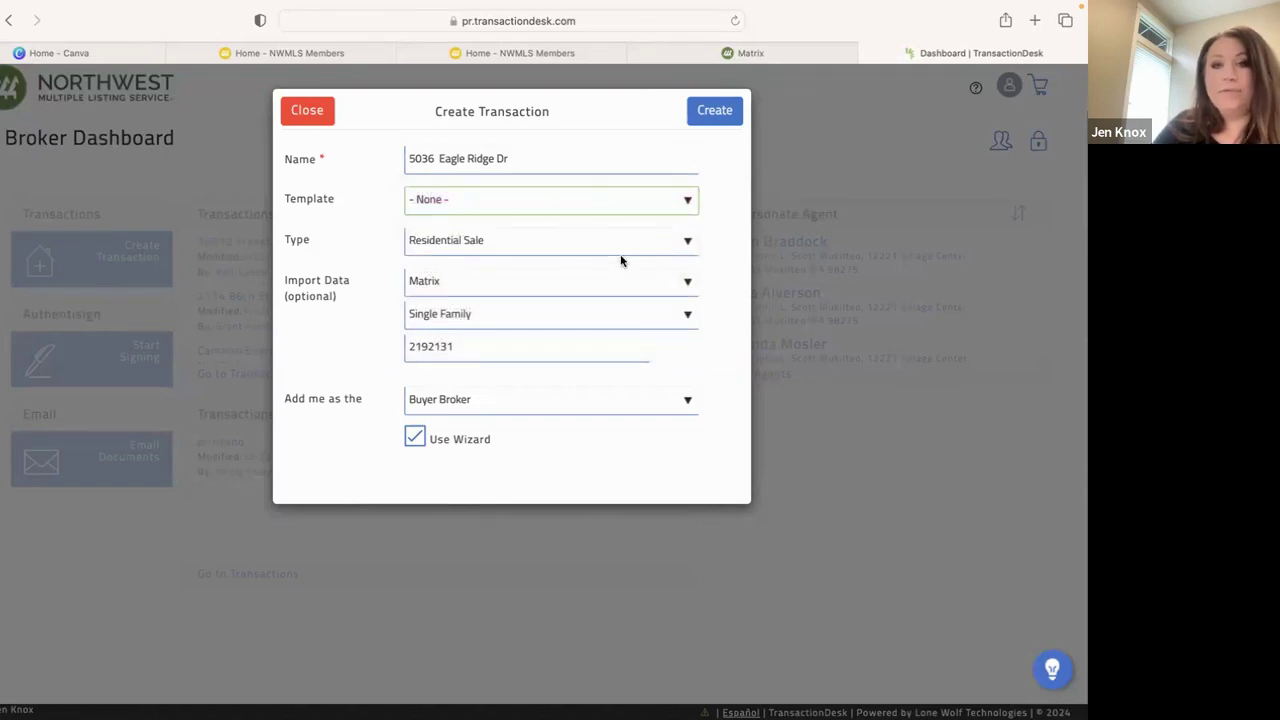
Append ': Last name' to the transaction name and create the transaction
left_click(714, 117)
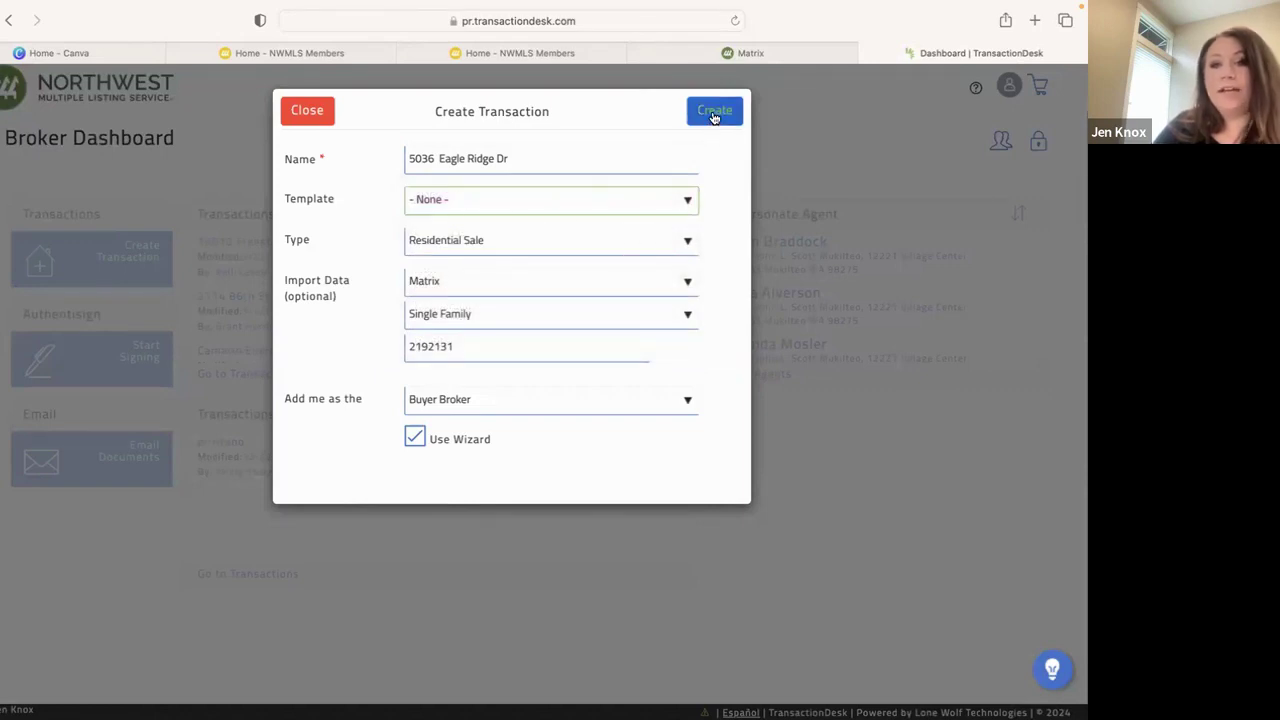
left_click(516, 158)
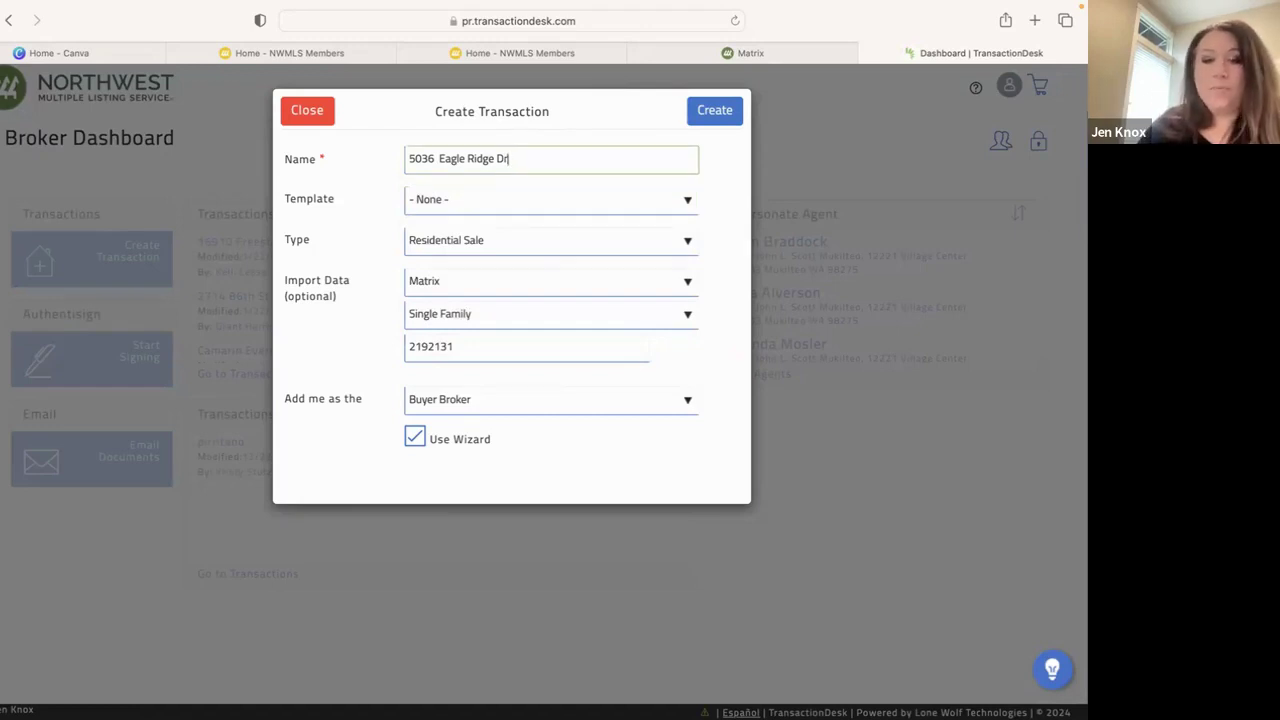
type(": ")
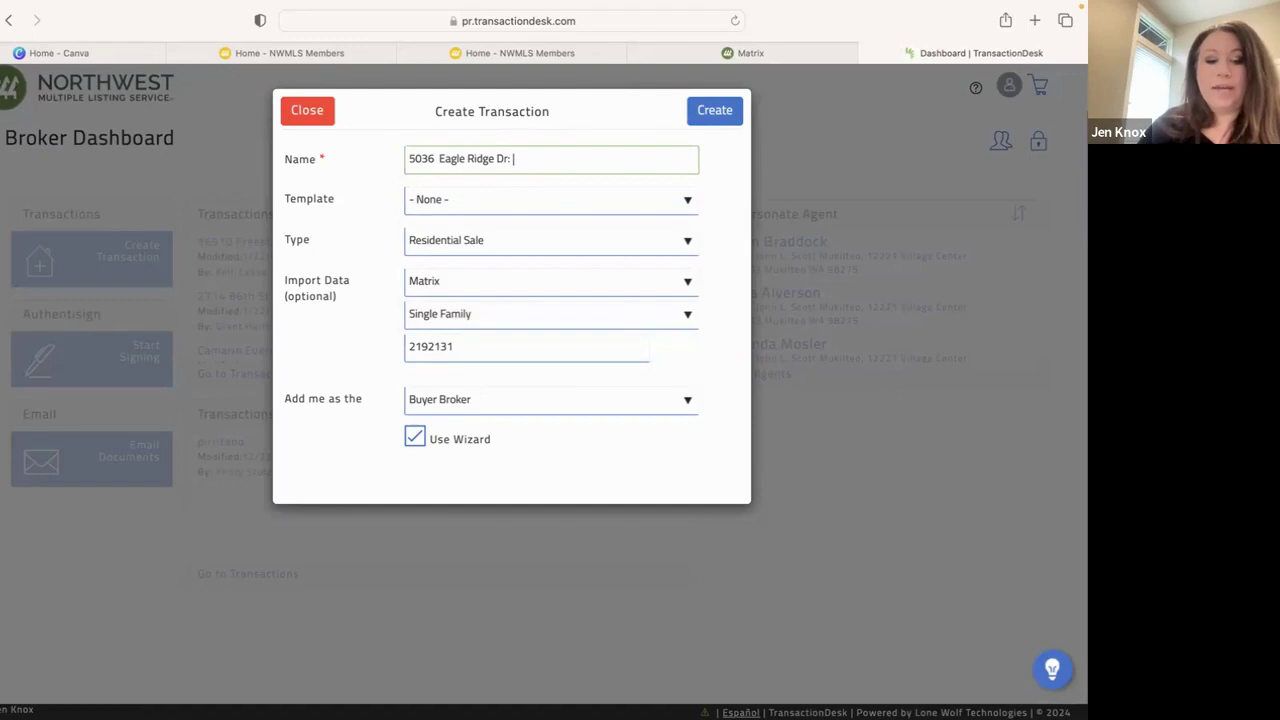
type("Last nam")
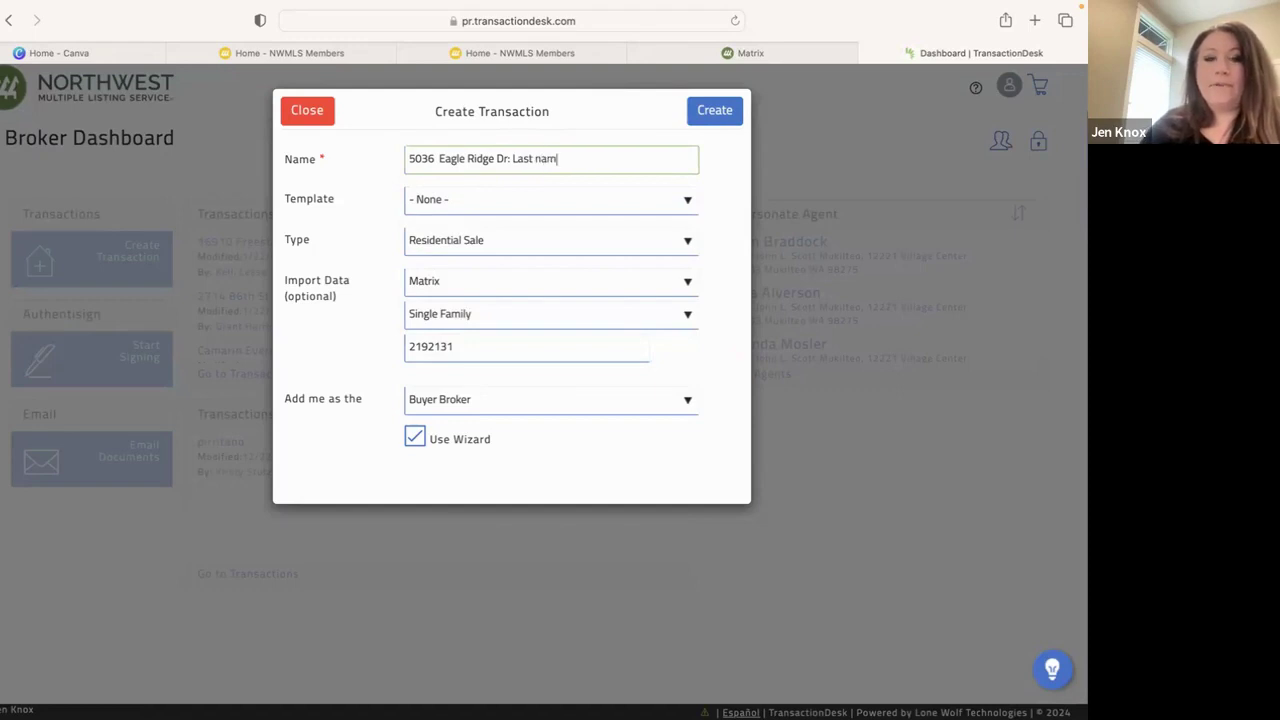
type("e")
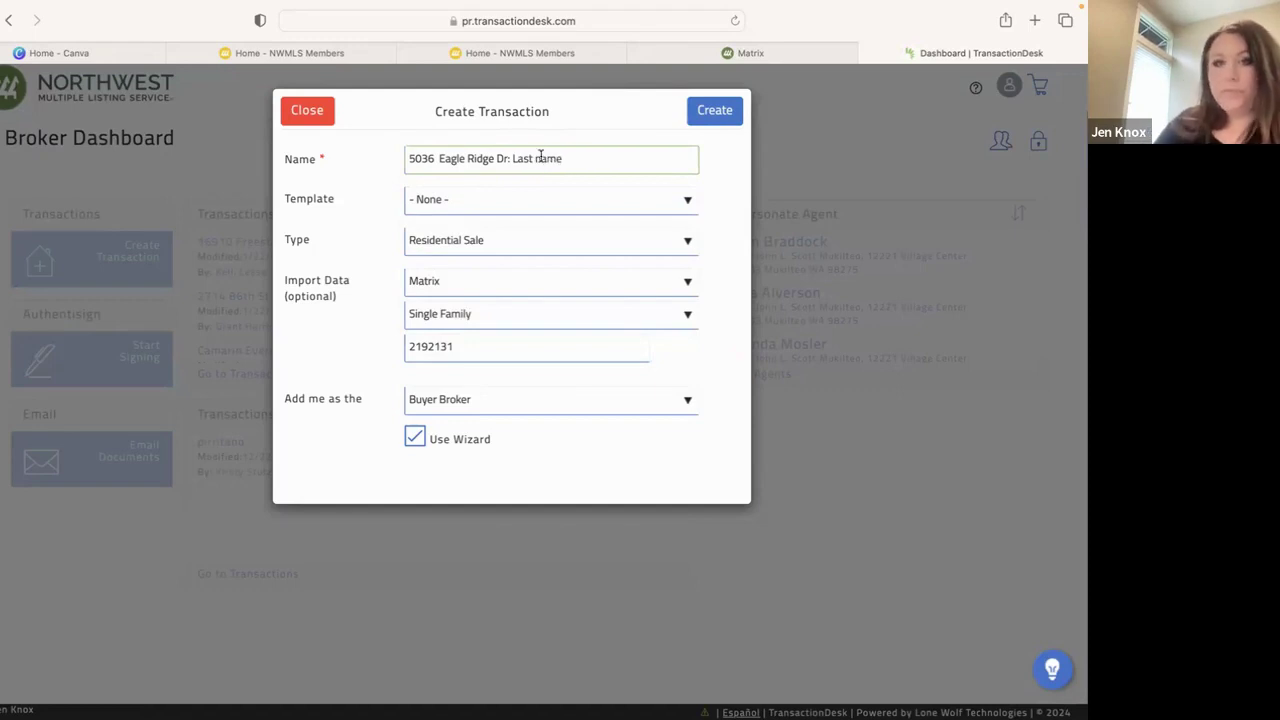
left_click(729, 122)
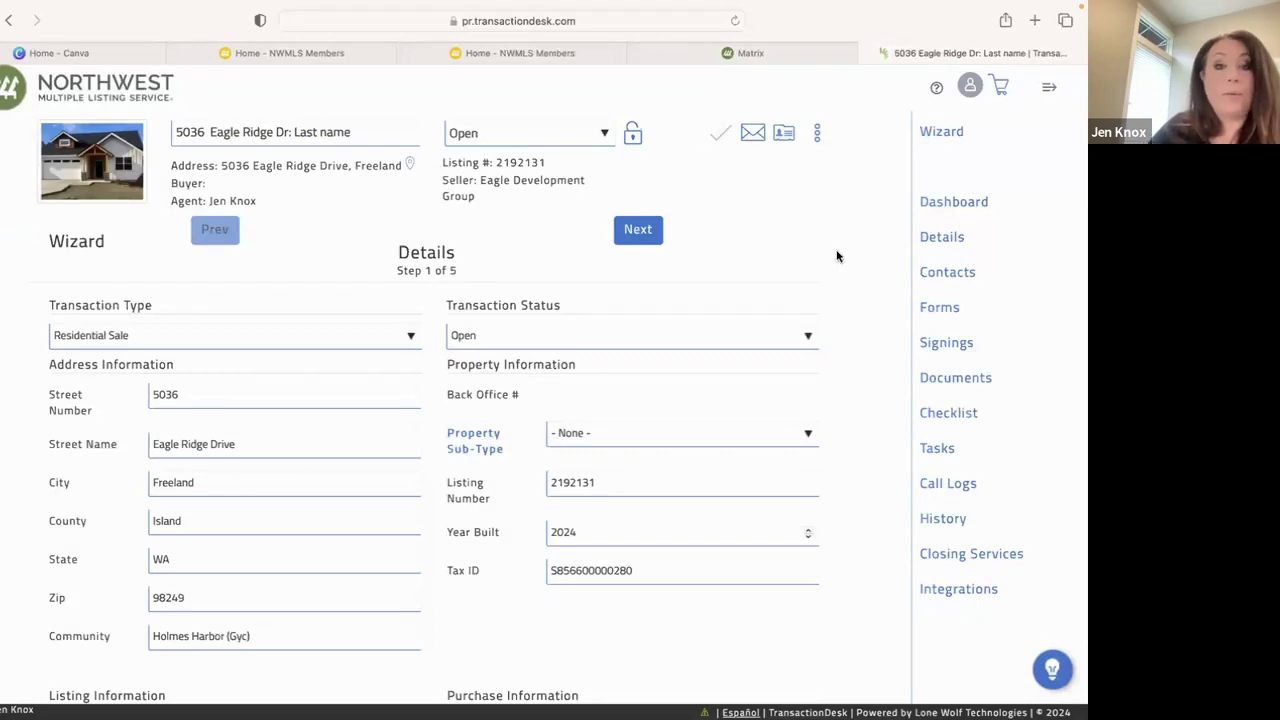
Enter 729000 as the Purchase Price under Purchase Information and save the details
scroll(826, 455, "down", 3)
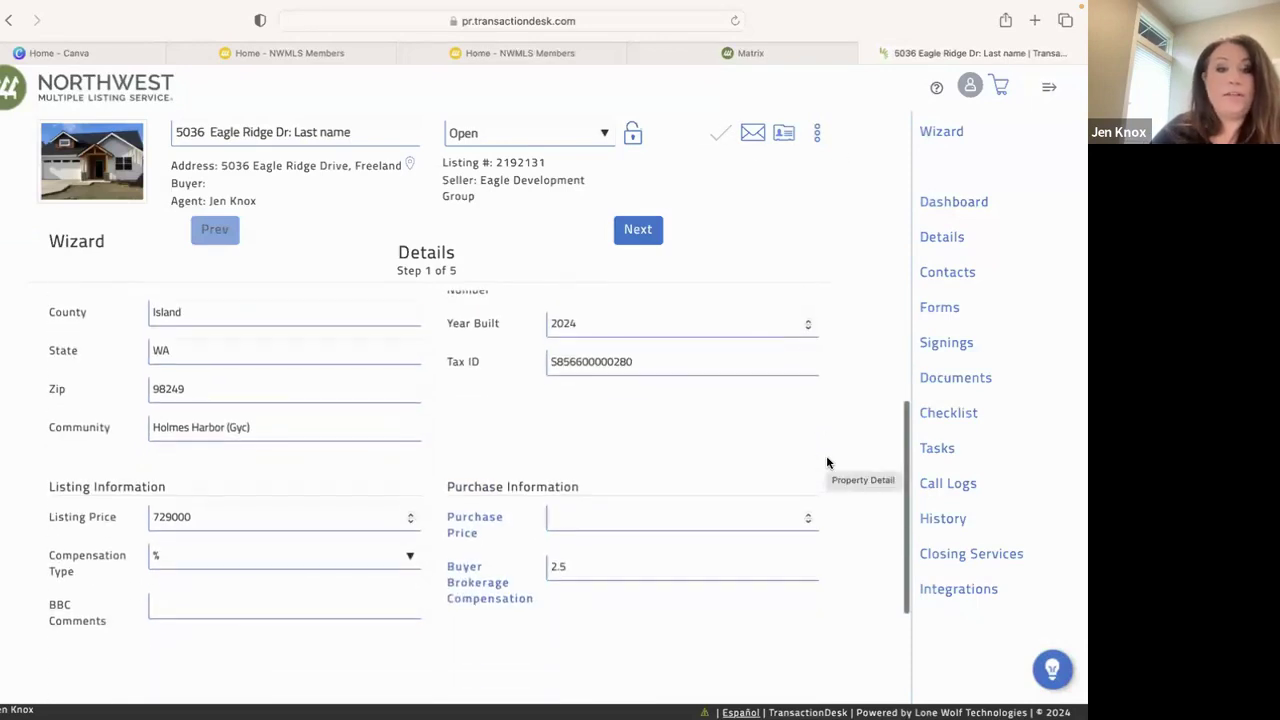
left_click(591, 518)
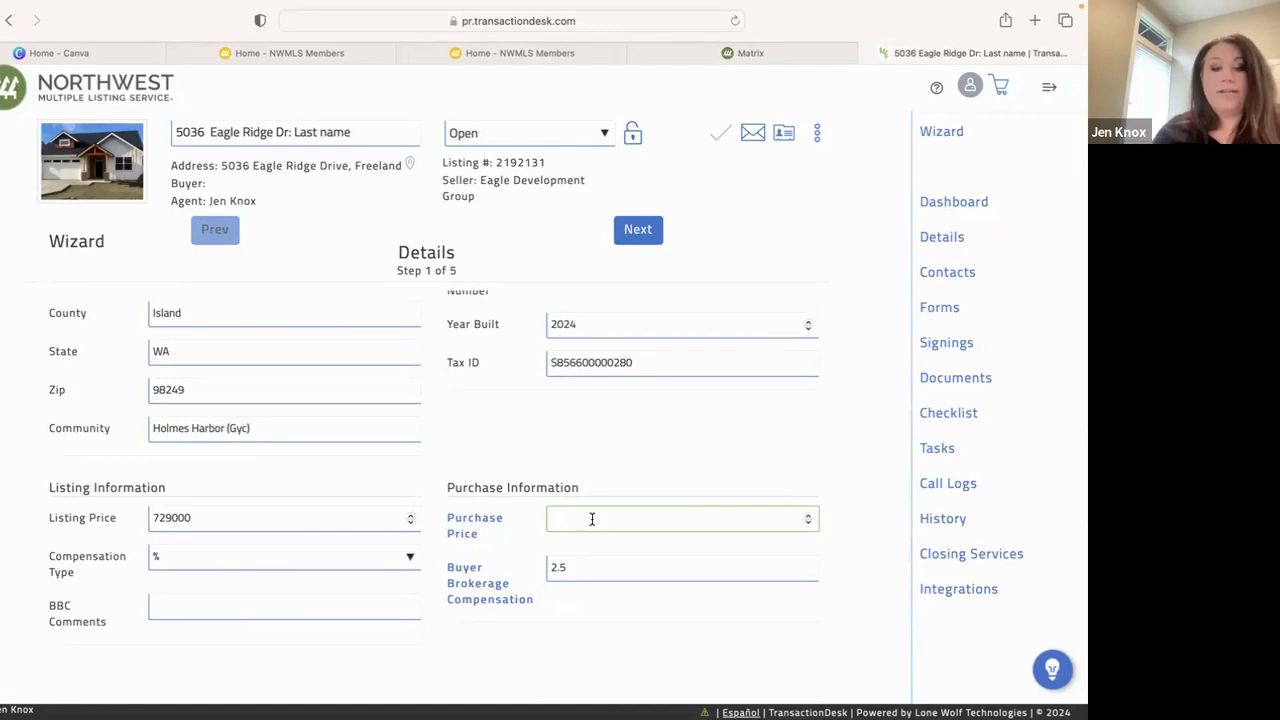
type("729")
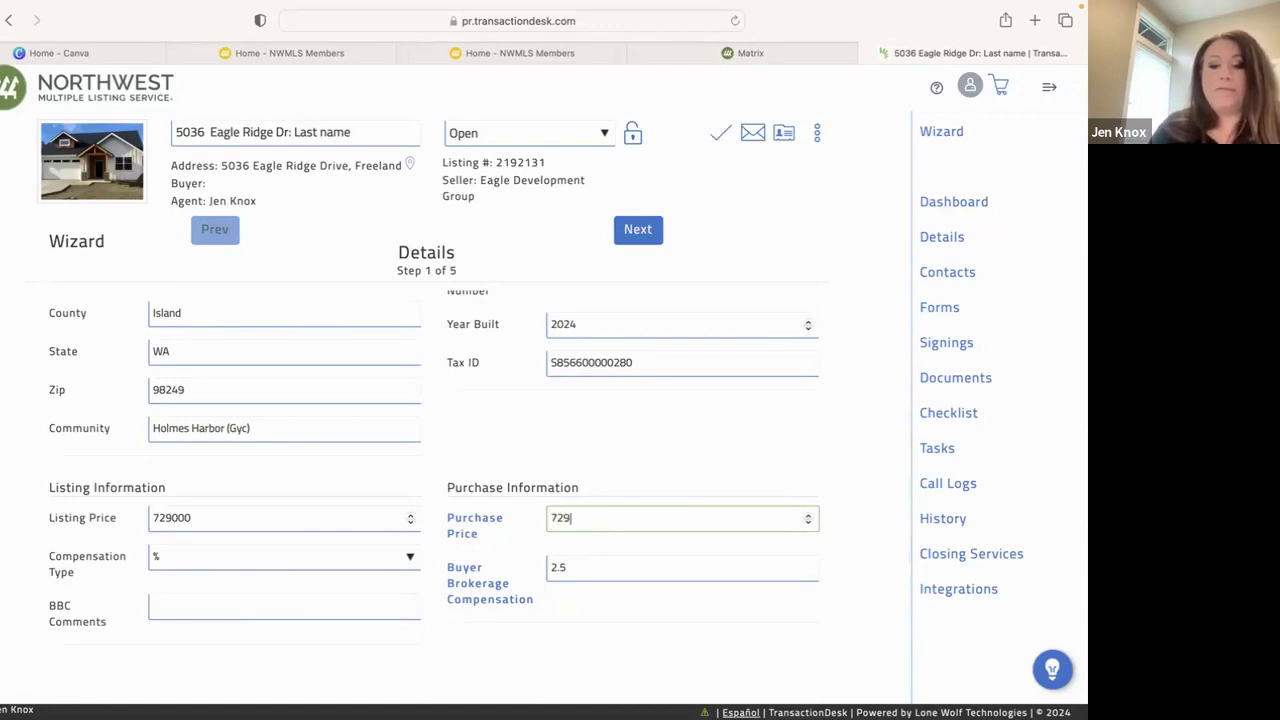
type("000")
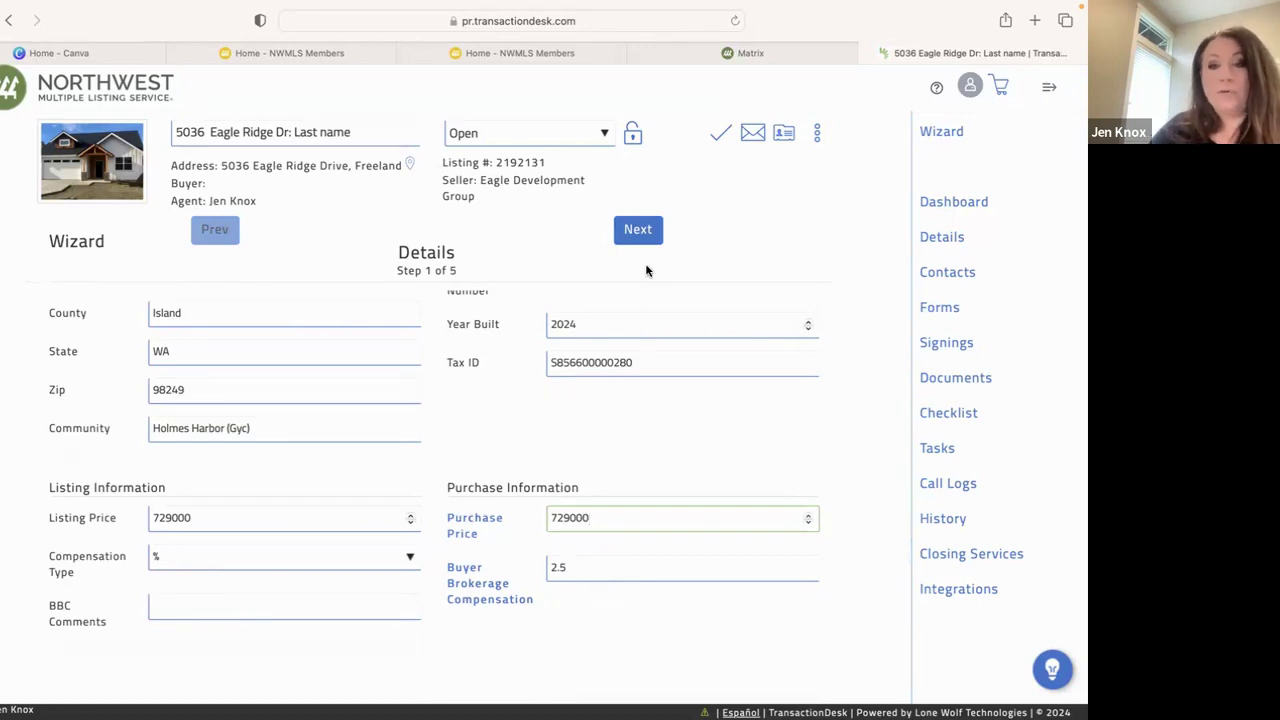
left_click(643, 238)
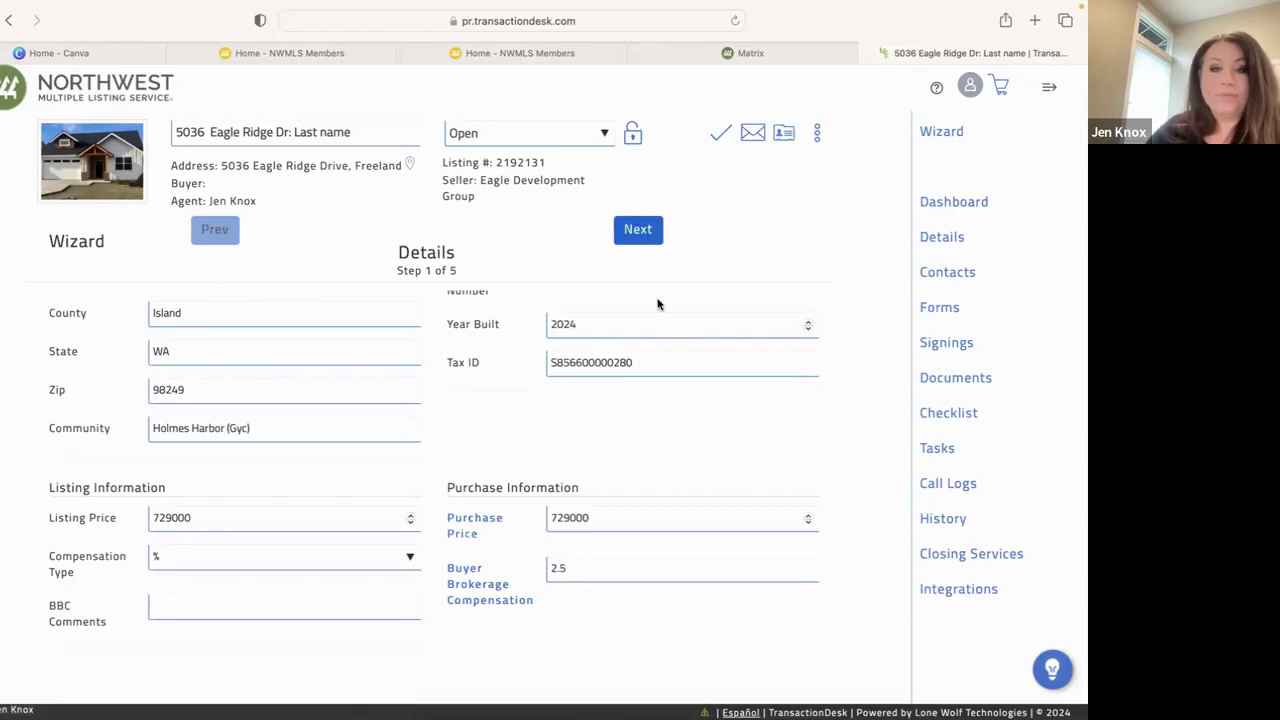
scroll(647, 422, "up", 3)
scroll(647, 428, "down", 1)
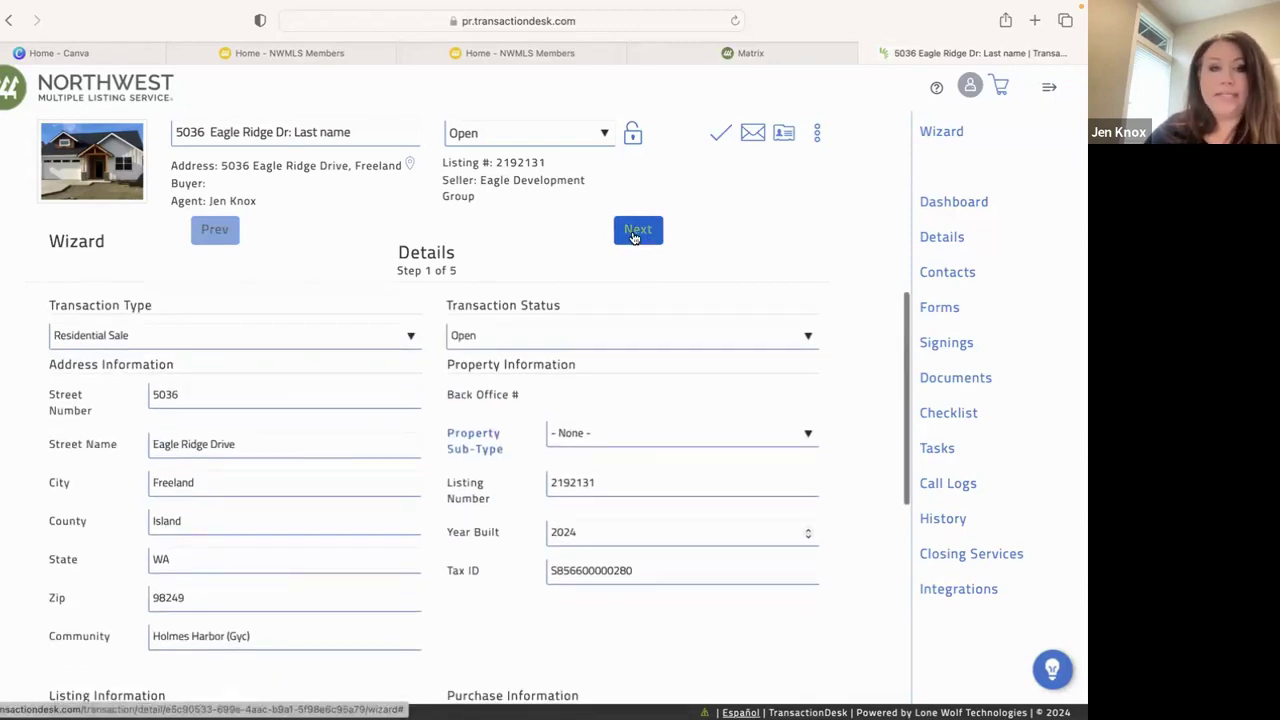
Set agreement date January 22, offer expiration January 24 and closing February 23, 2024
left_click(633, 237)
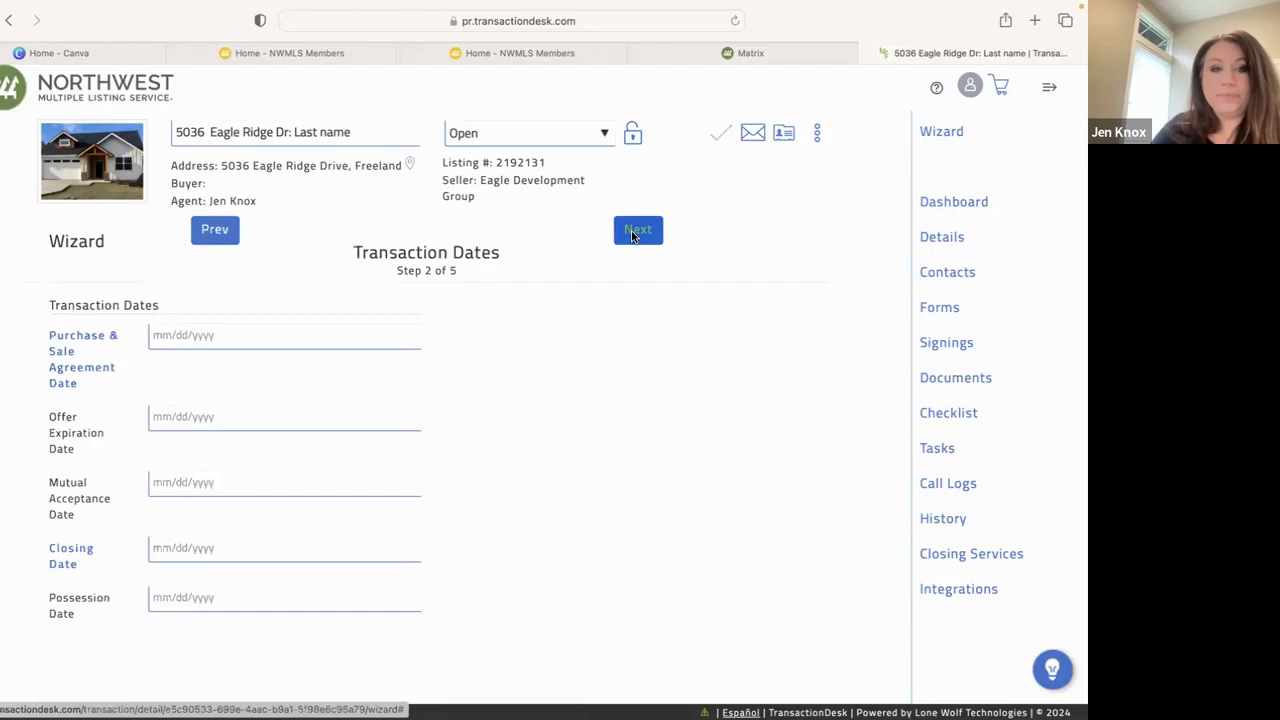
left_click(194, 330)
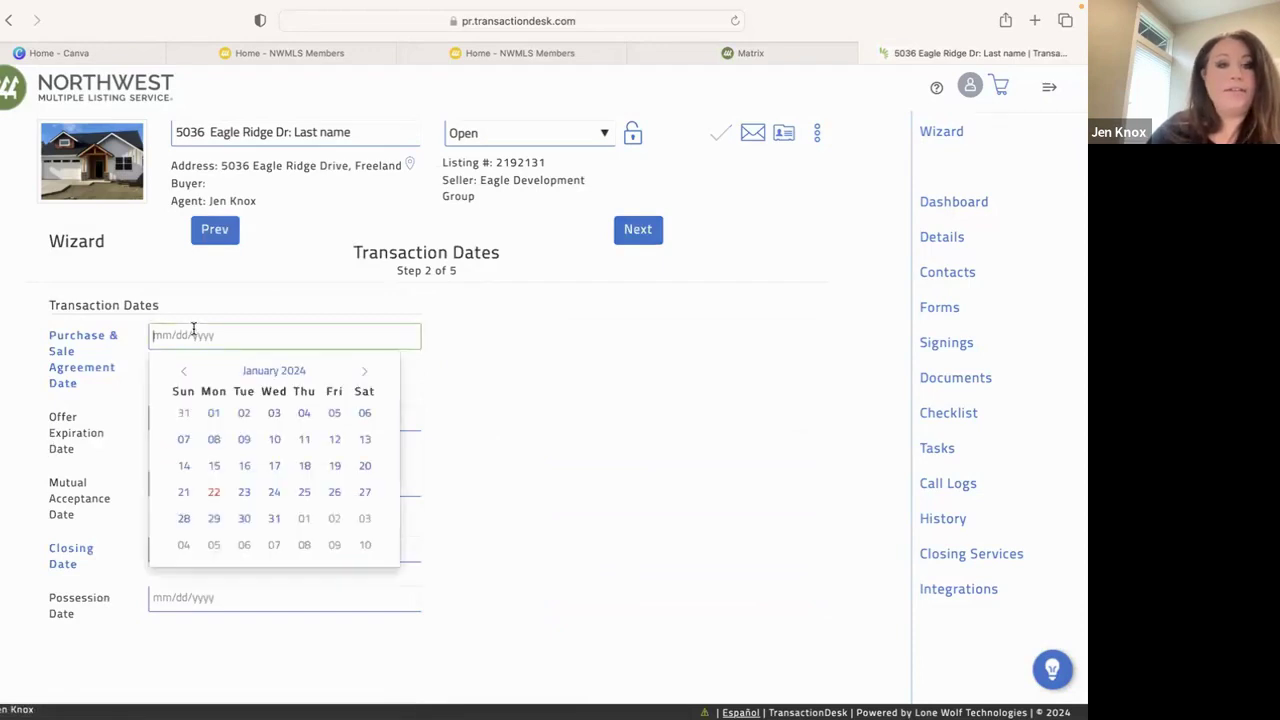
left_click(215, 494)
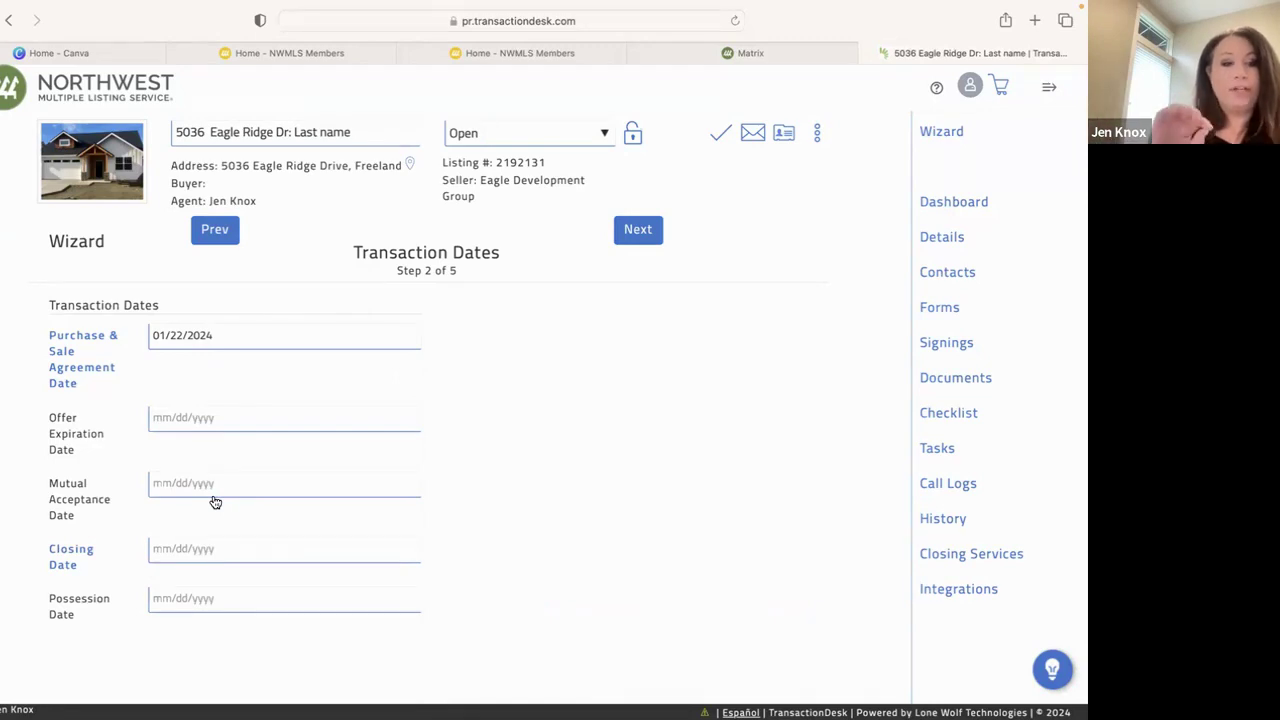
left_click(190, 418)
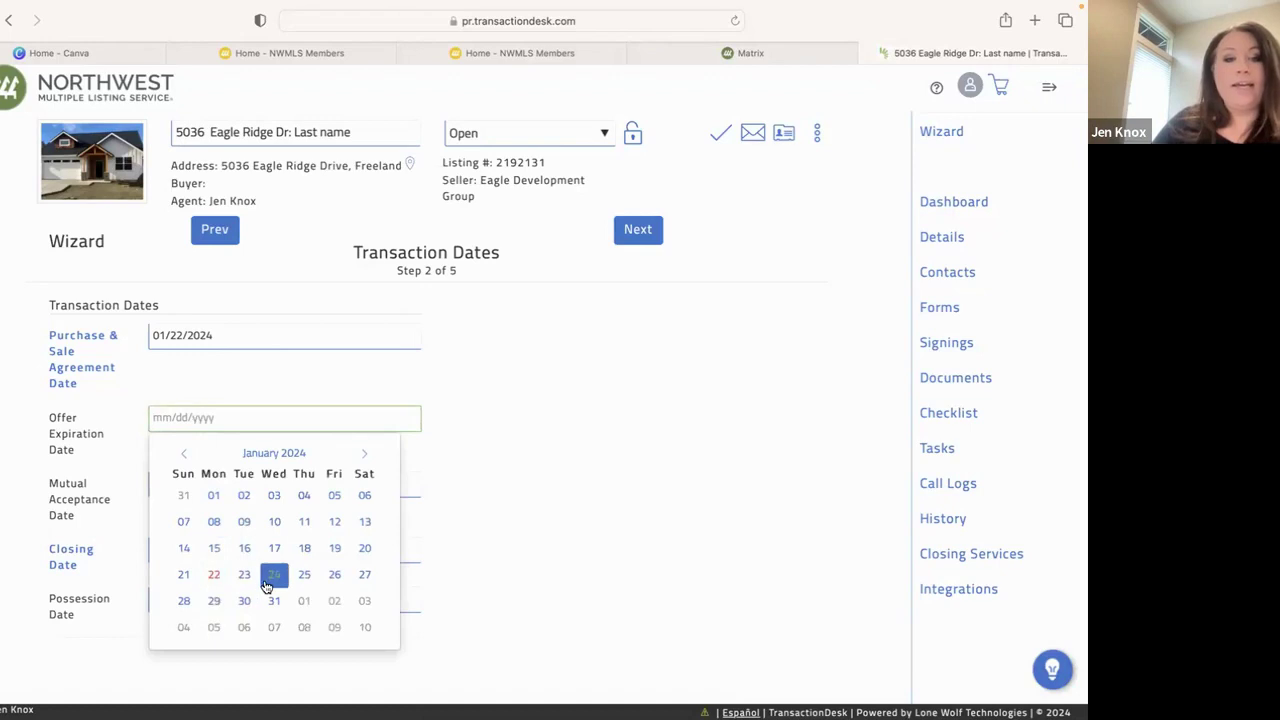
left_click(272, 576)
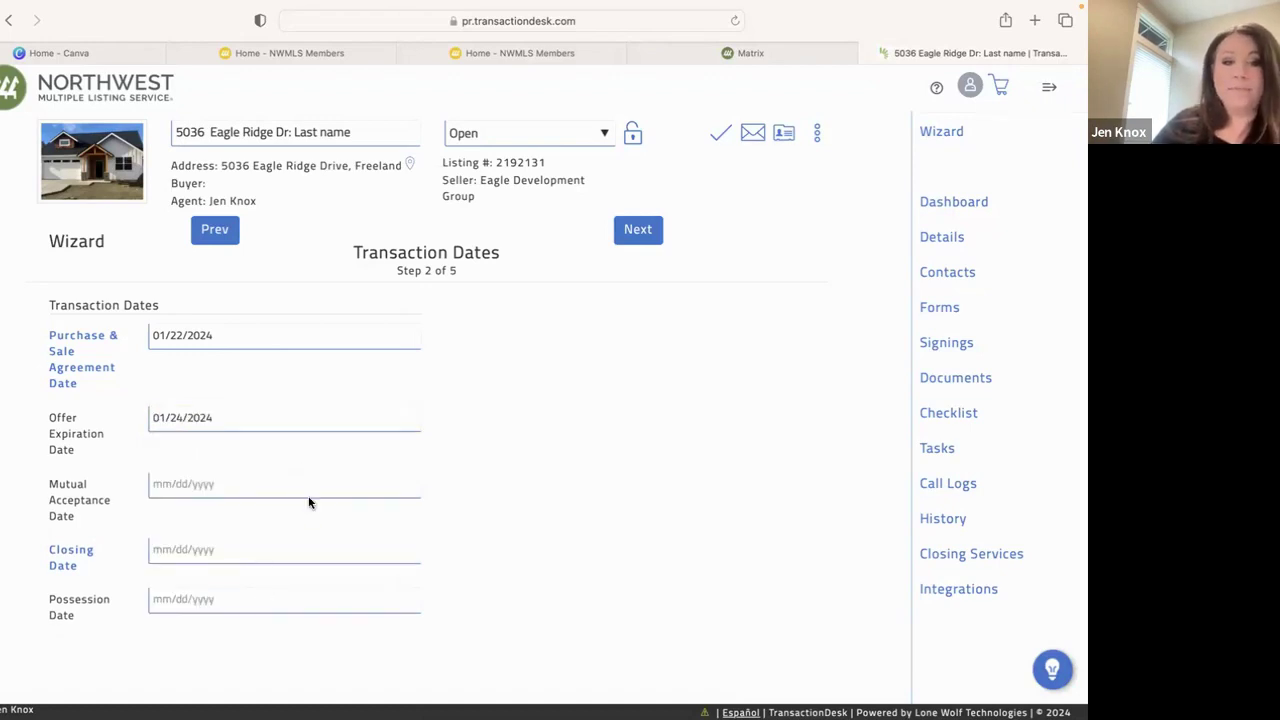
left_click(184, 550)
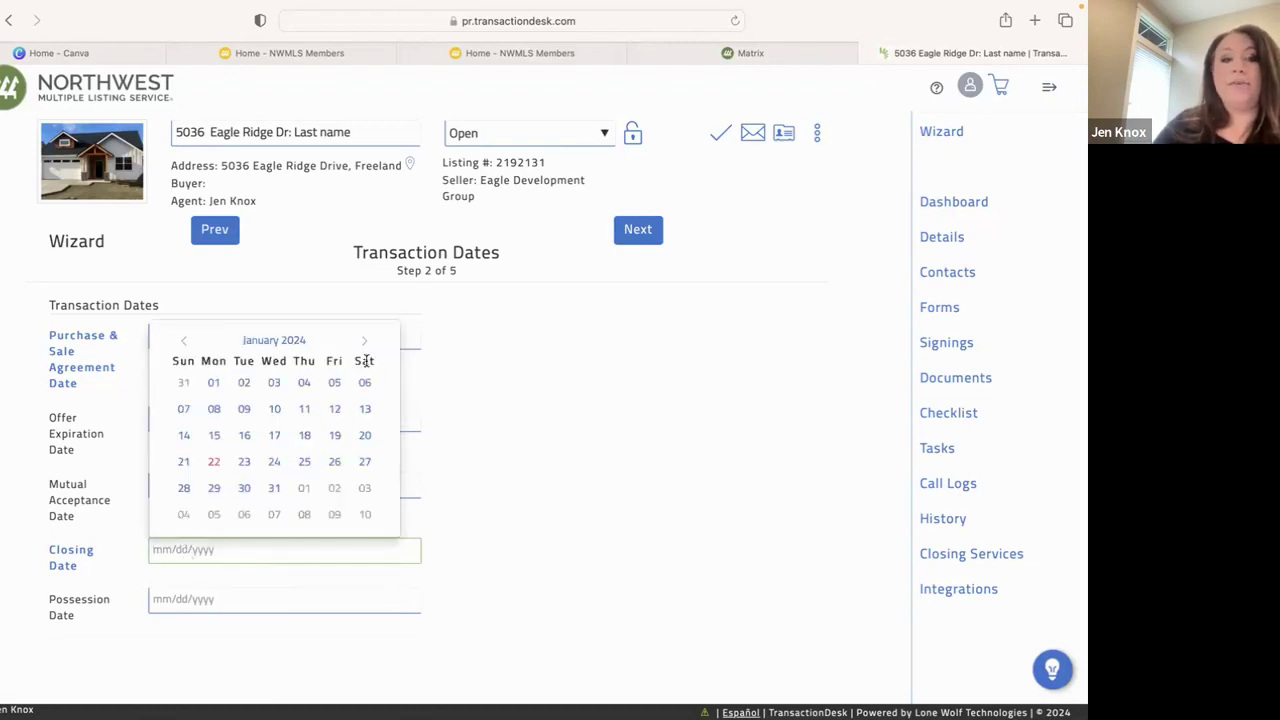
left_click(362, 342)
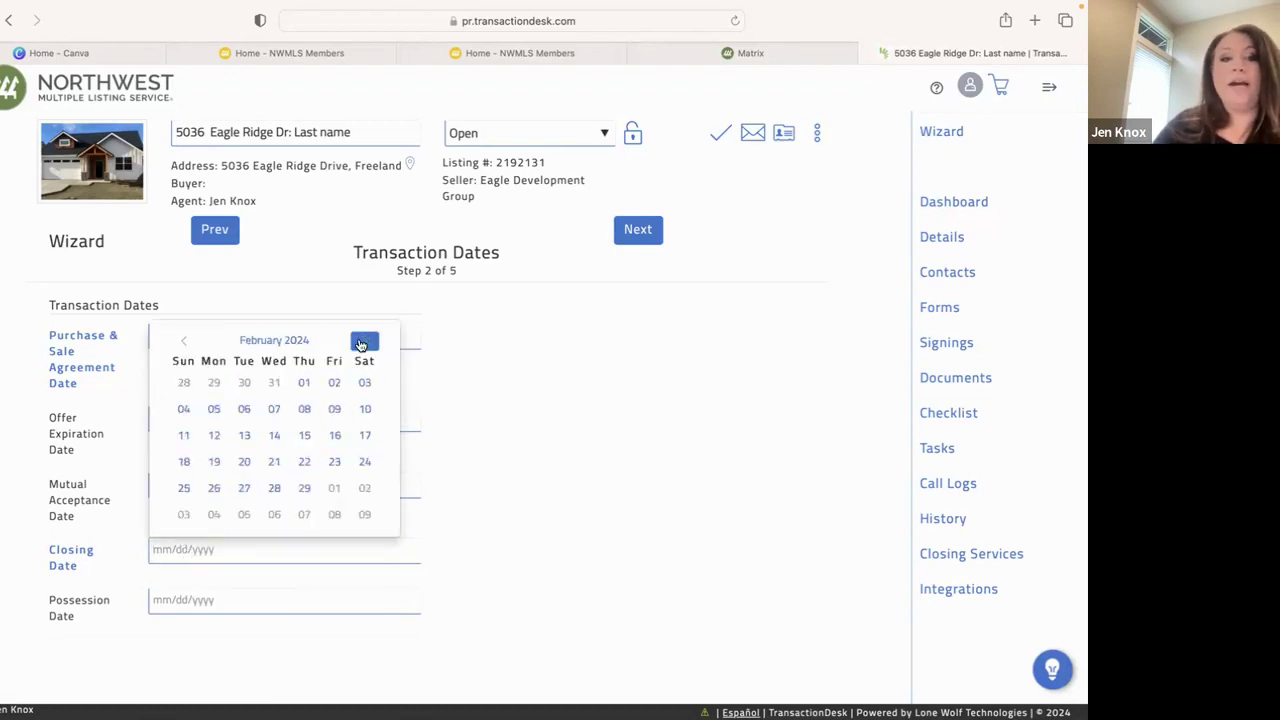
left_click(336, 462)
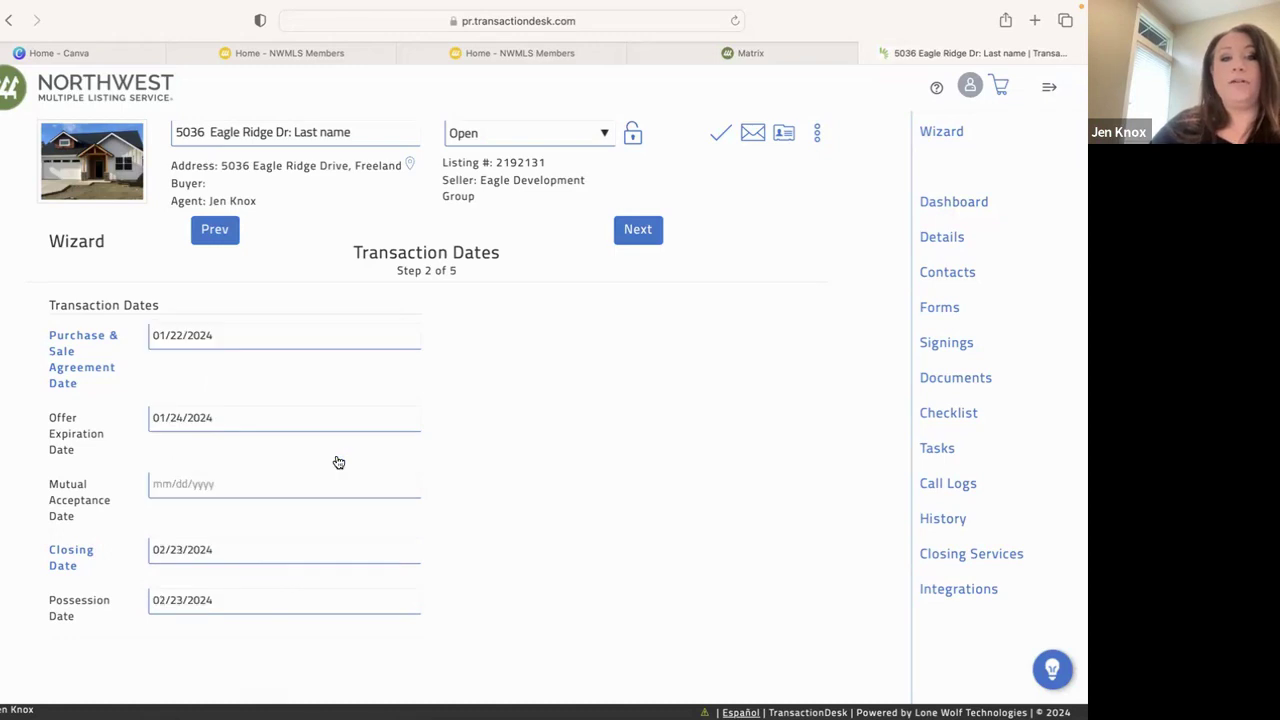
Advance to the Contacts step (3 of 5) and open the Add contact menu
left_click(644, 231)
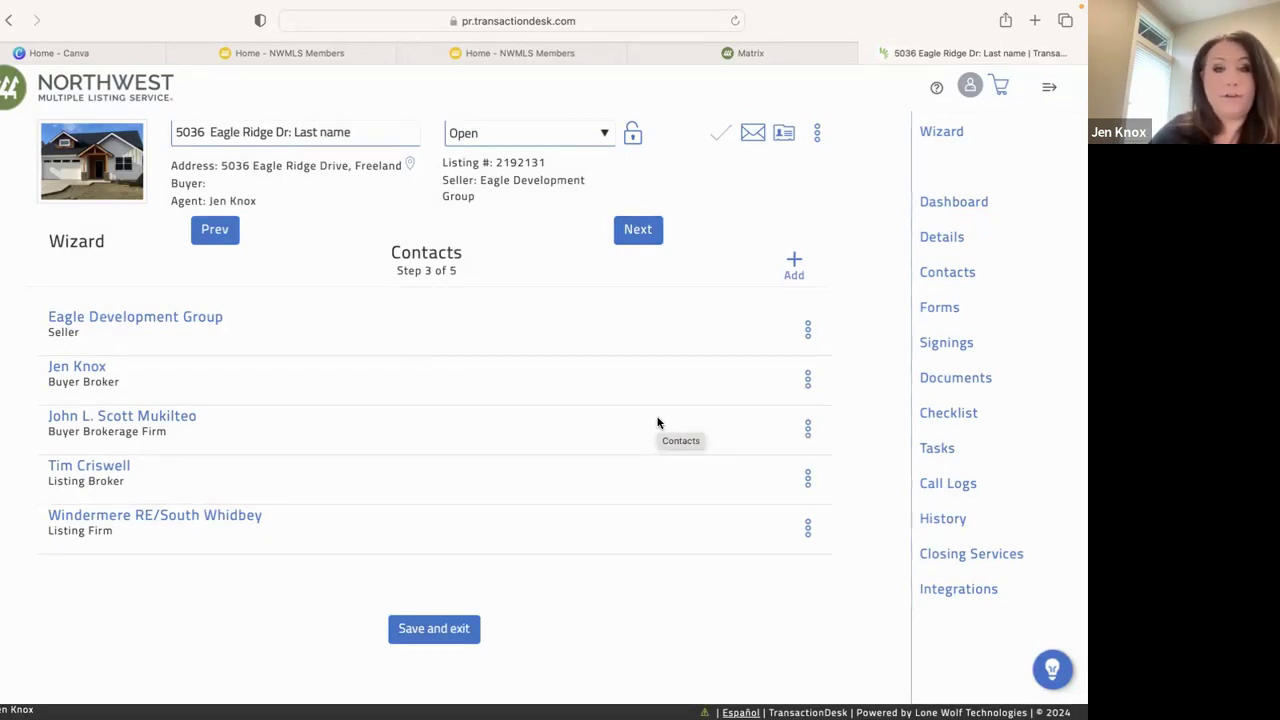
left_click(796, 261)
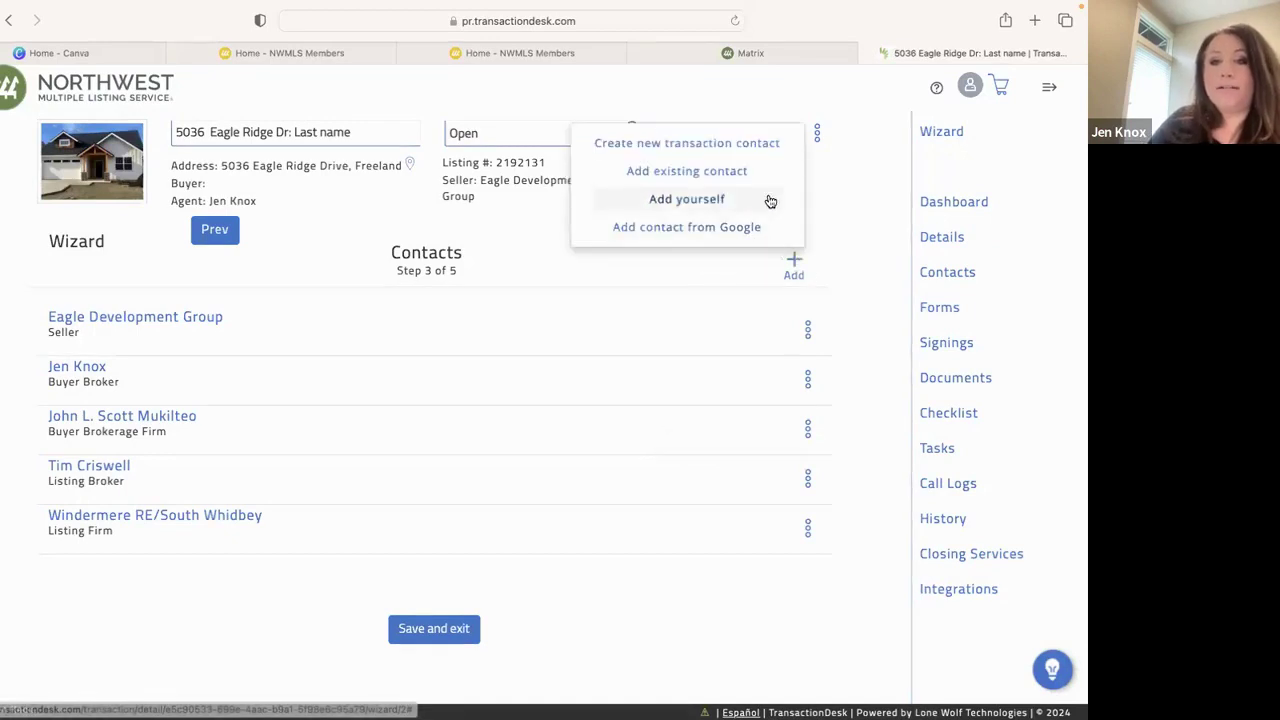
Create a new transaction contact of type Buyer and enter the buyer's first and last name
left_click(722, 143)
left_click(439, 203)
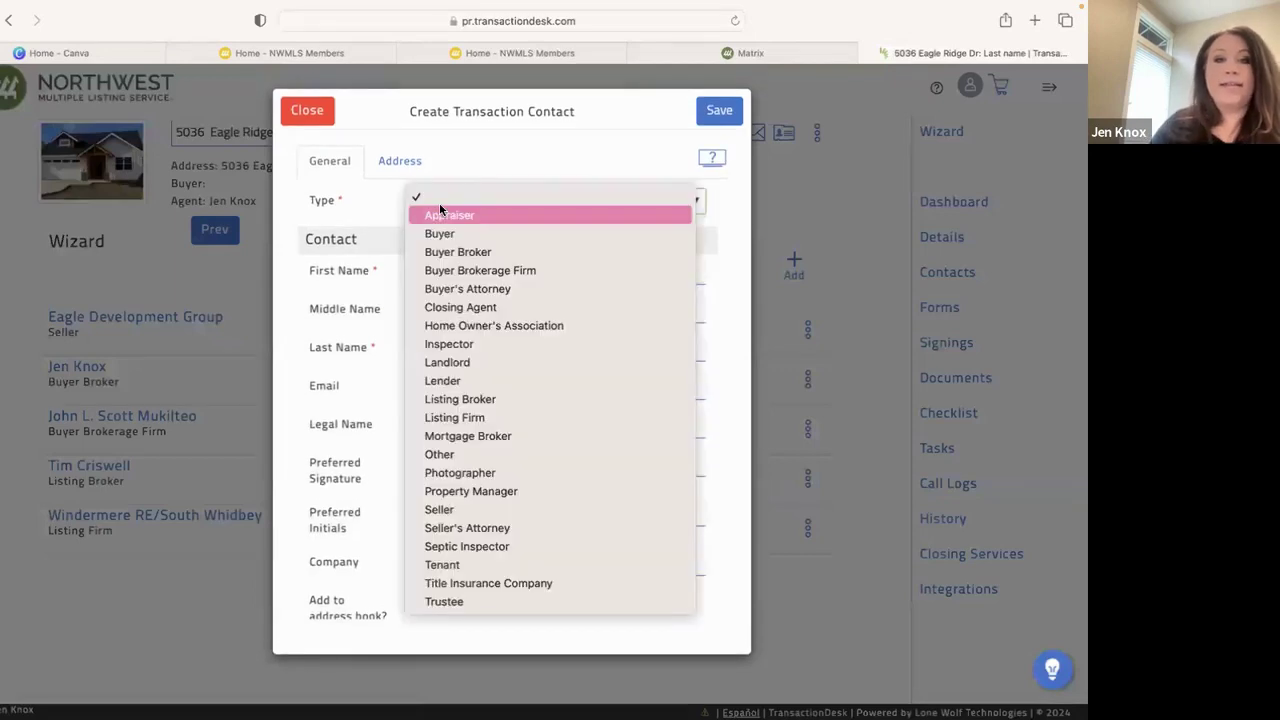
left_click(446, 237)
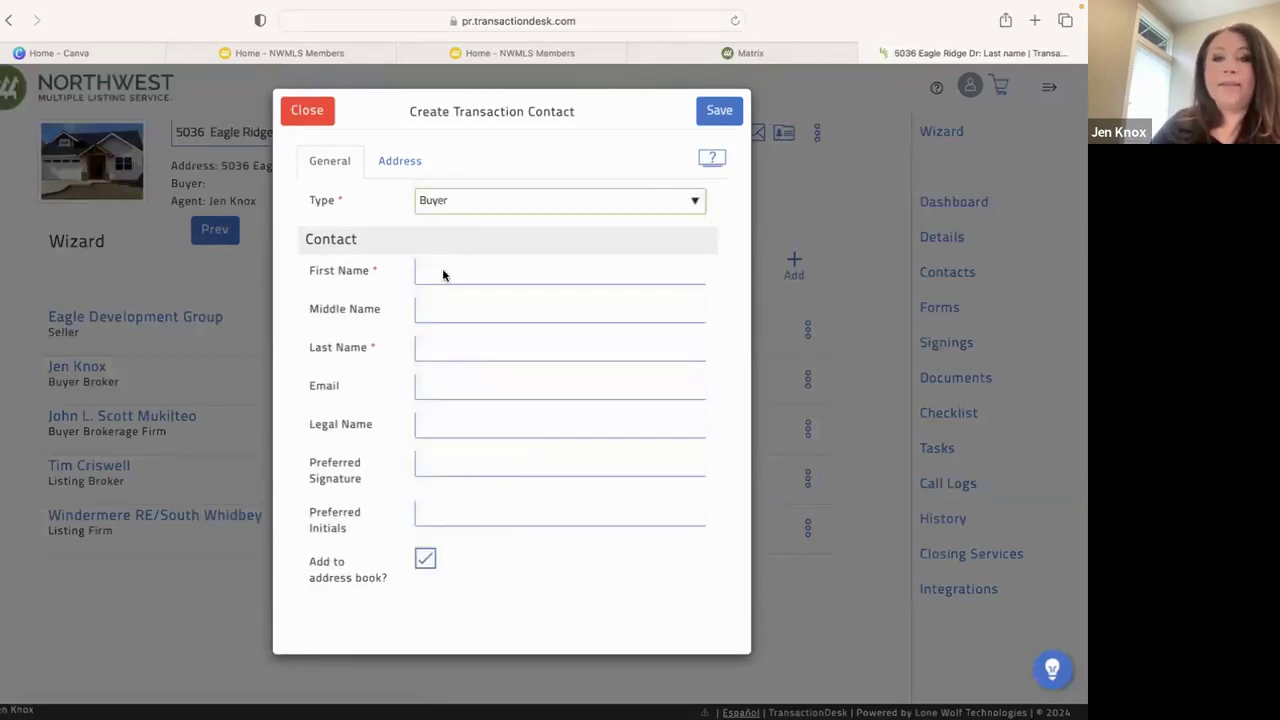
left_click(437, 271)
type("Buyer")
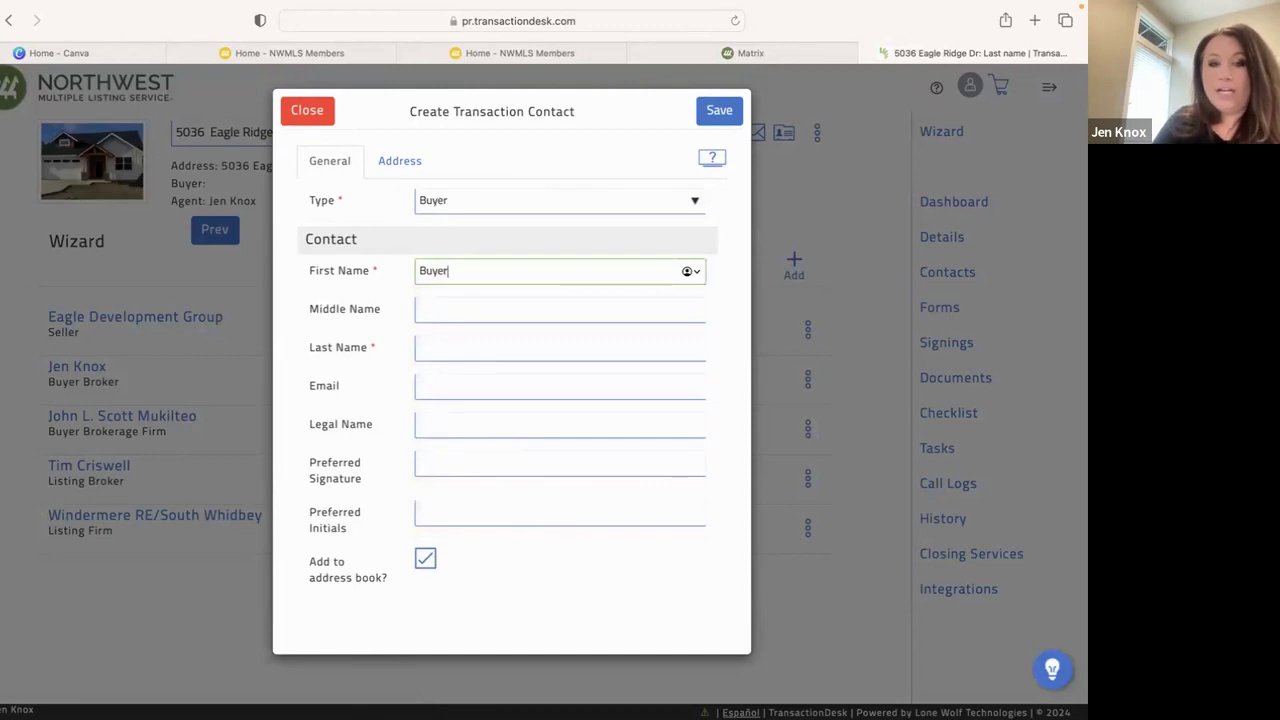
left_click(474, 347)
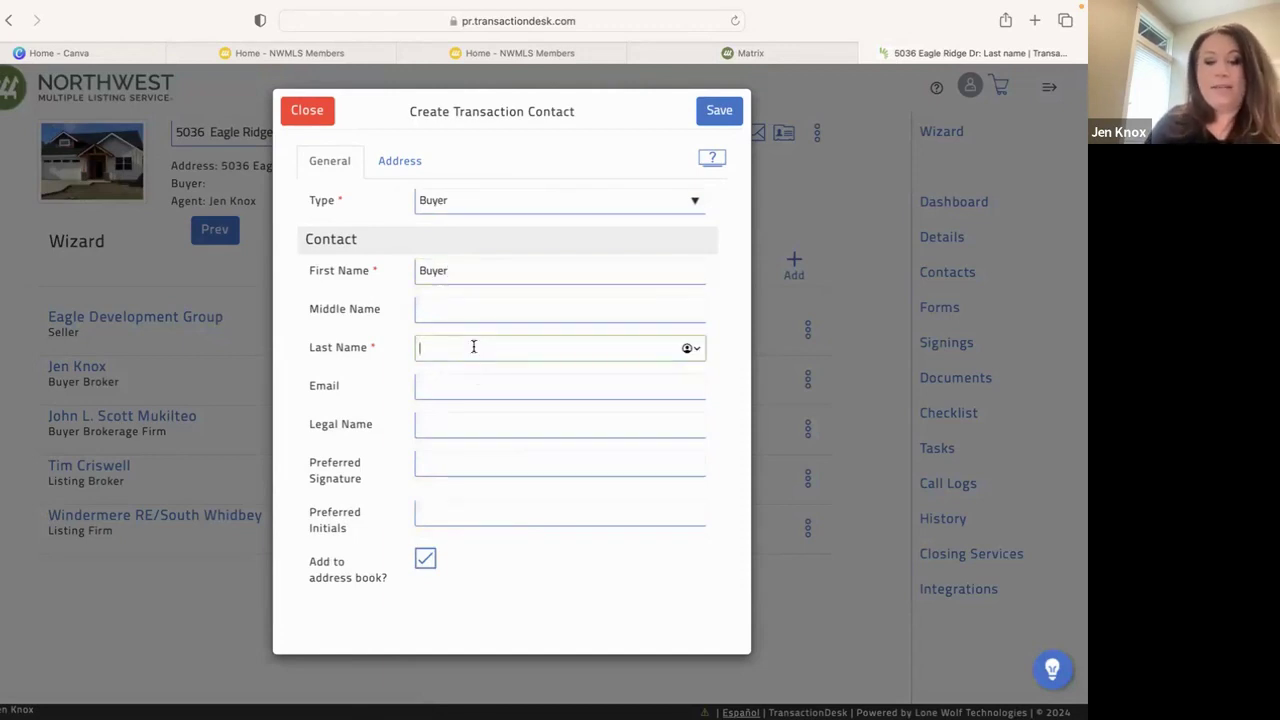
type("Best")
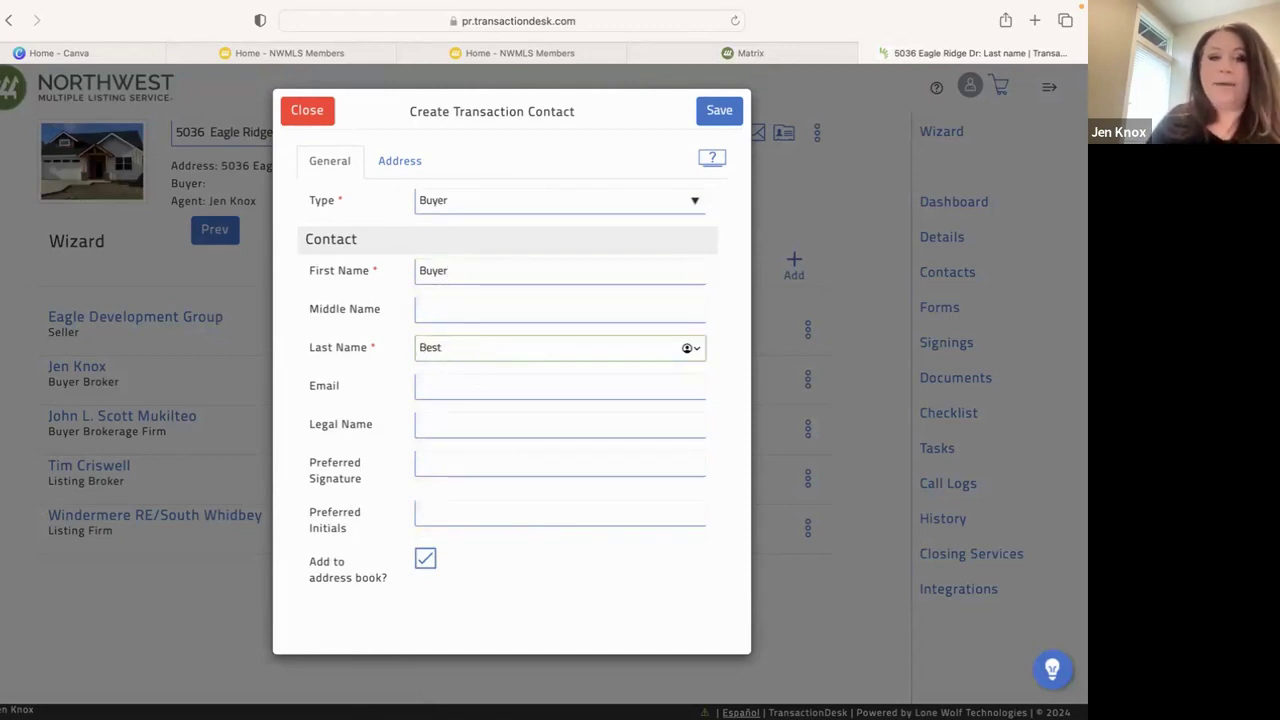
Fill in the buyer's e-mail address, fixing a typo, and save the contact
left_click(526, 386)
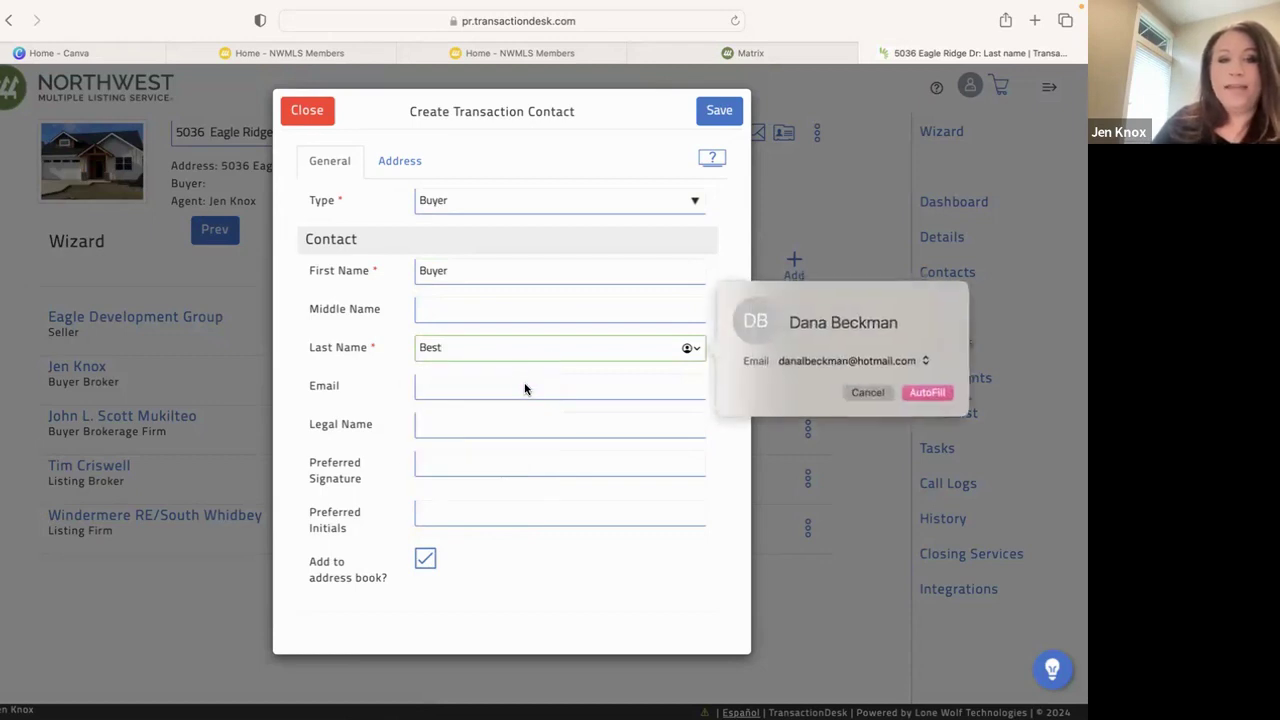
left_click(871, 392)
left_click(460, 386)
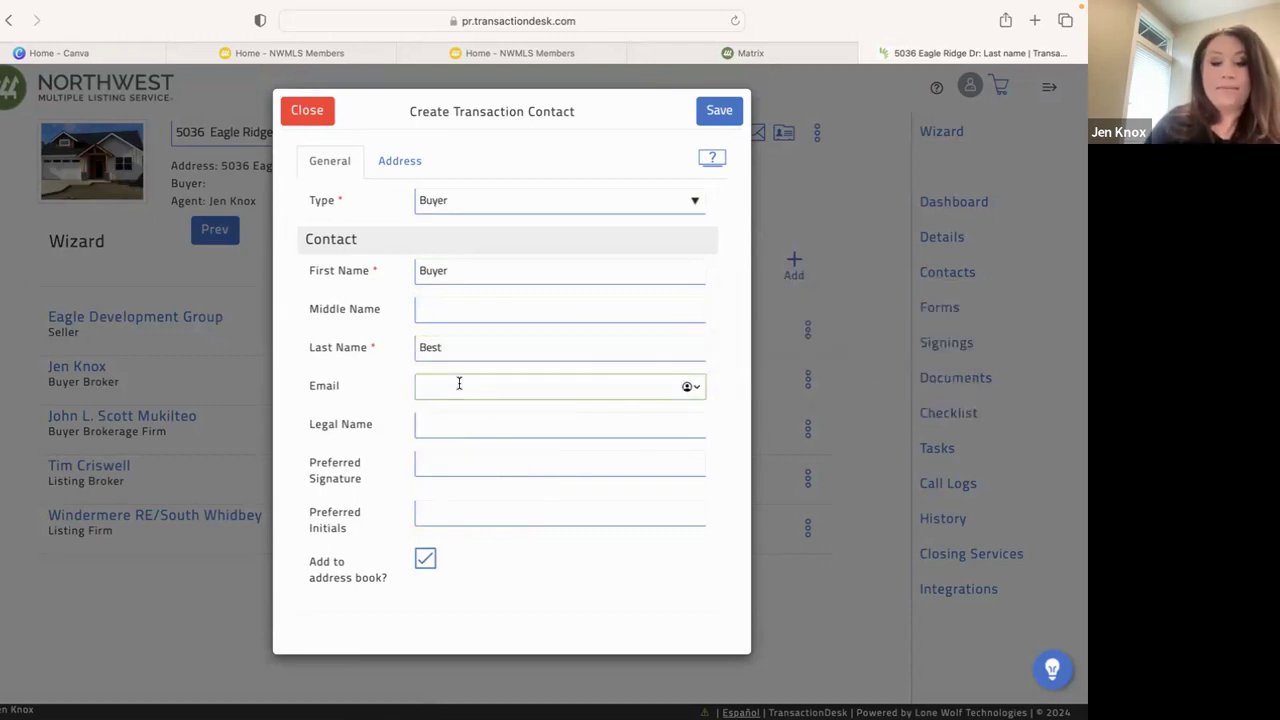
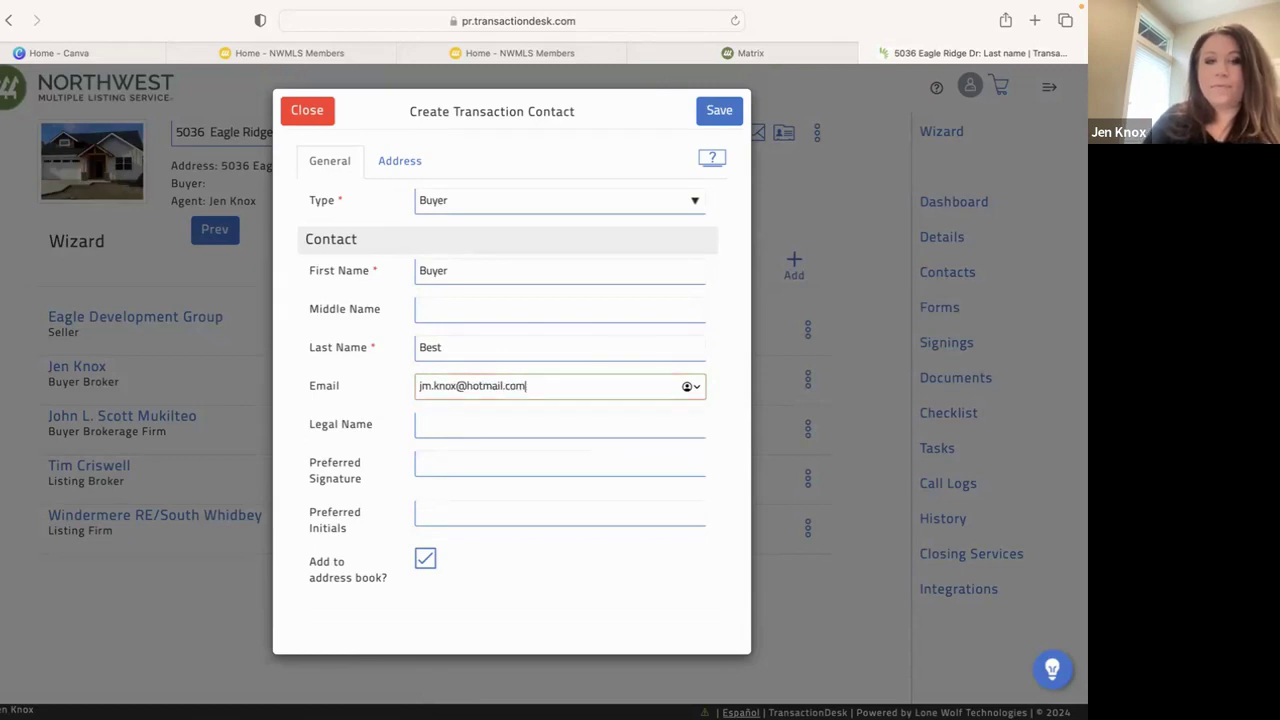
left_click(730, 116)
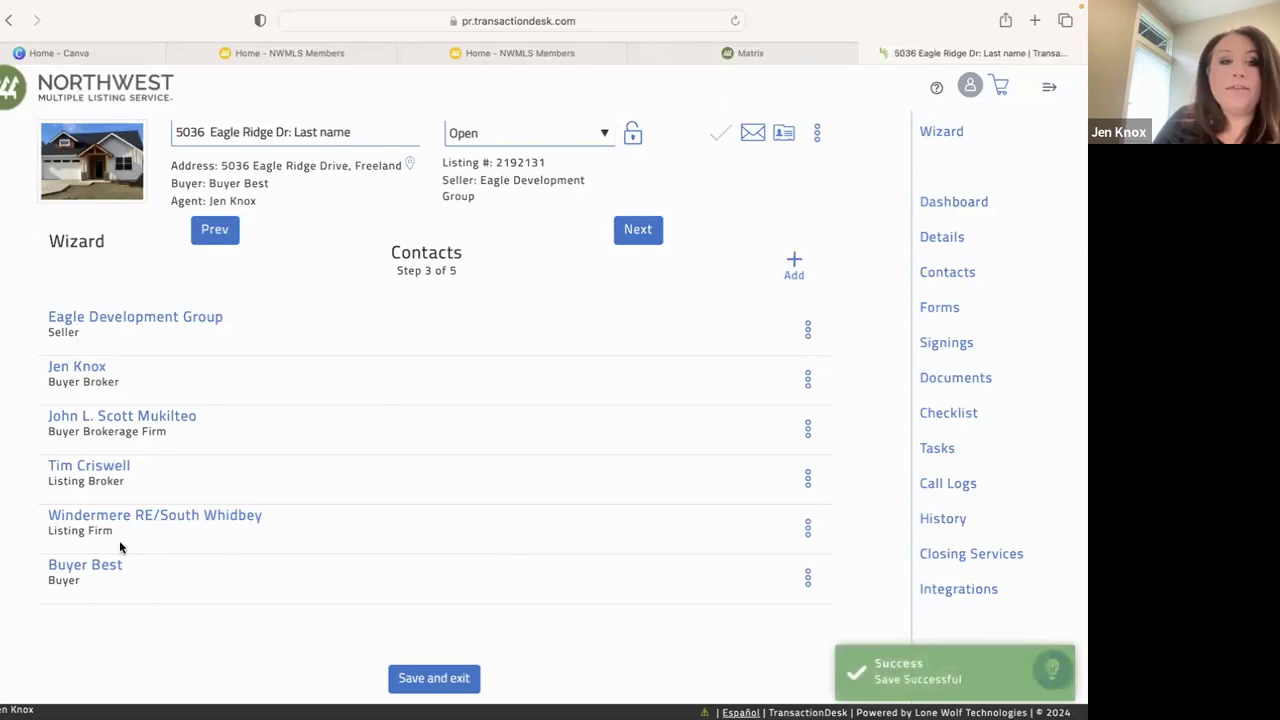
On the Forms step, open All Statewide Forms and queue Form 21
left_click(641, 232)
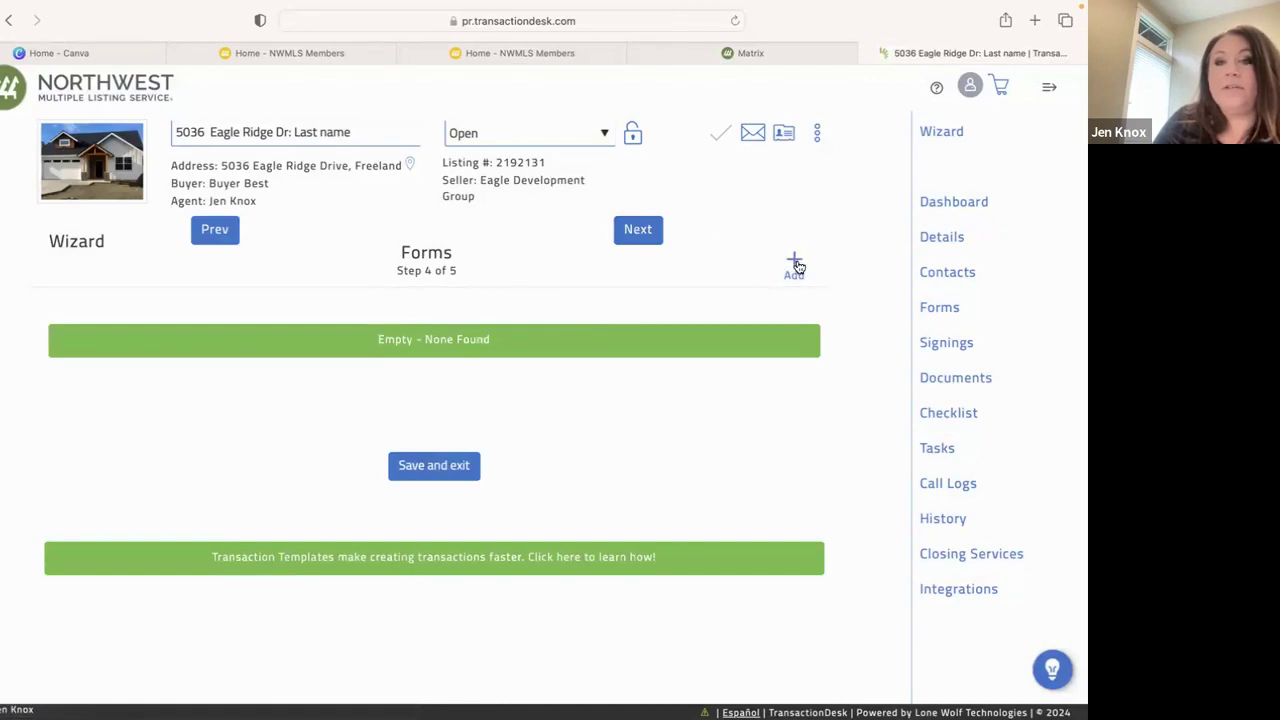
left_click(795, 264)
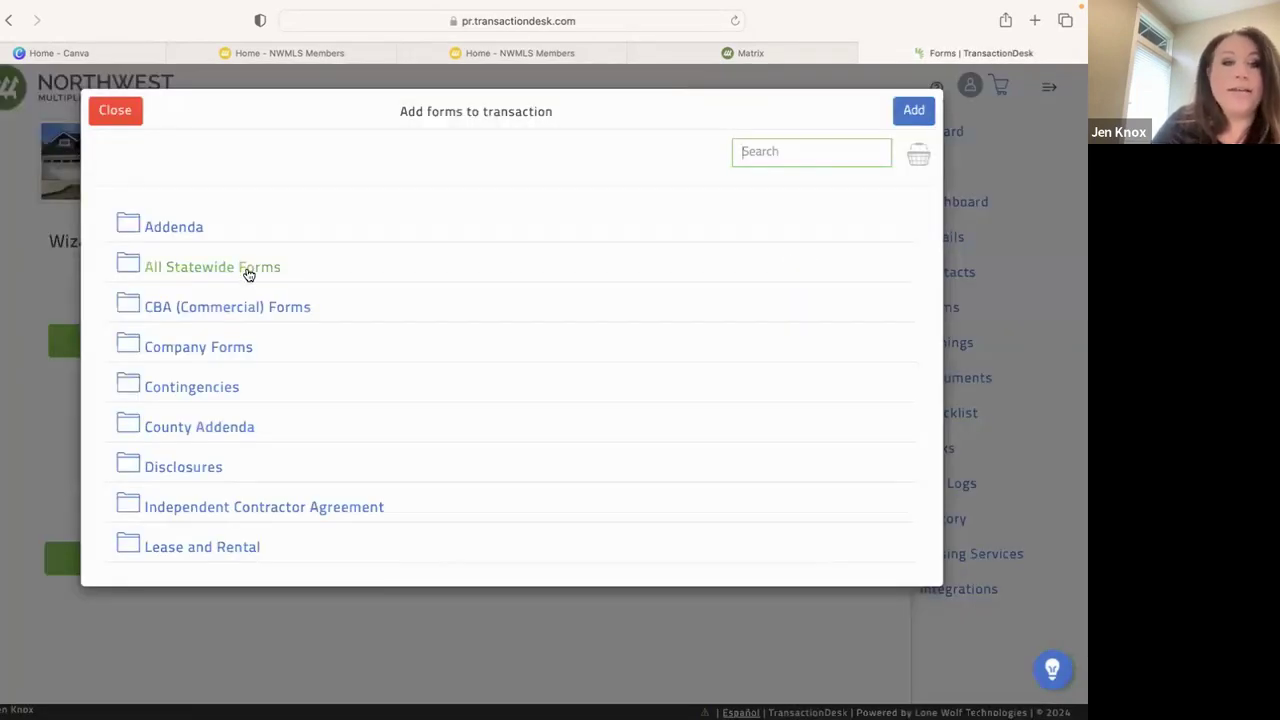
left_click(248, 270)
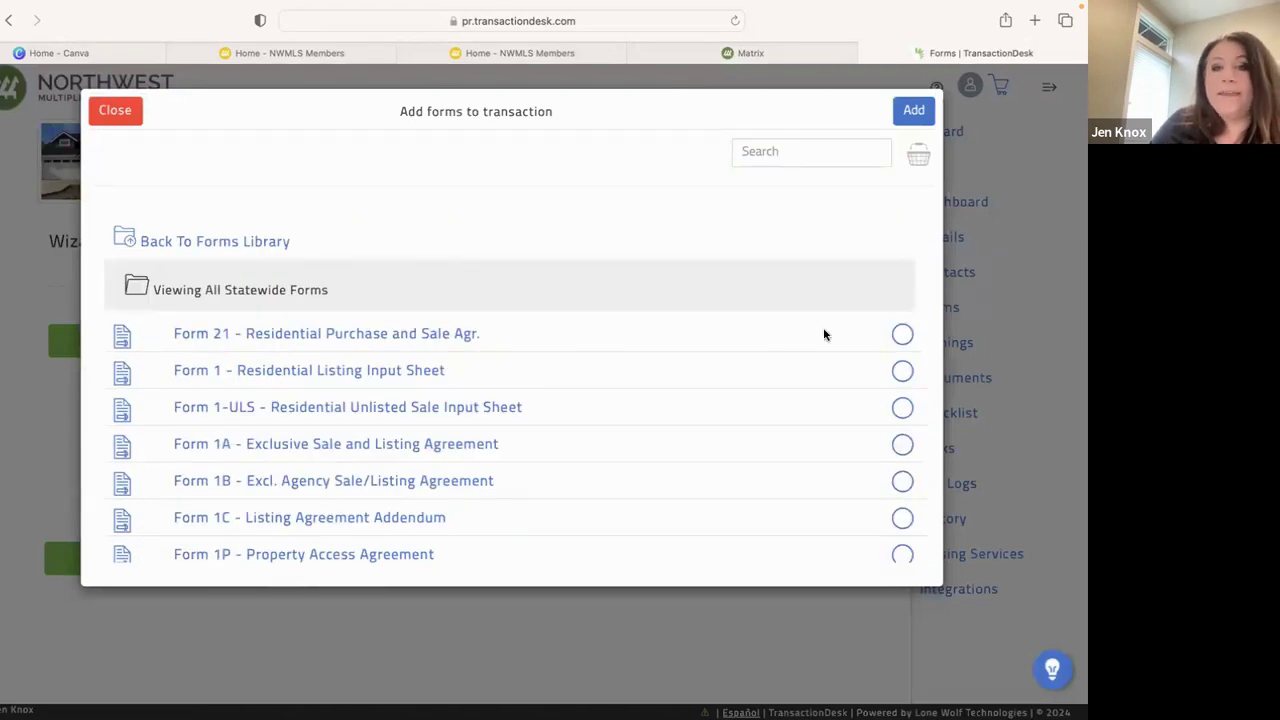
left_click(901, 336)
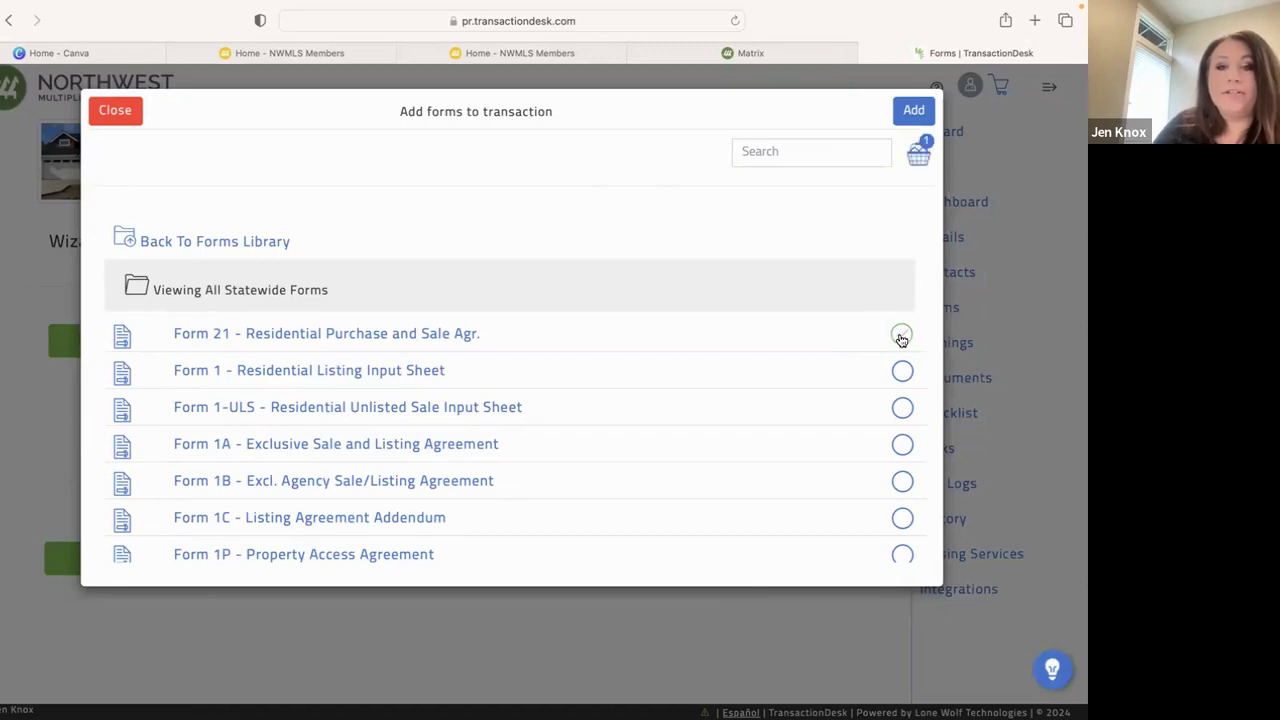
Scroll down the forms list and select Form 22A - Financing Addendum
scroll(755, 455, "down", 5)
scroll(755, 459, "down", 15)
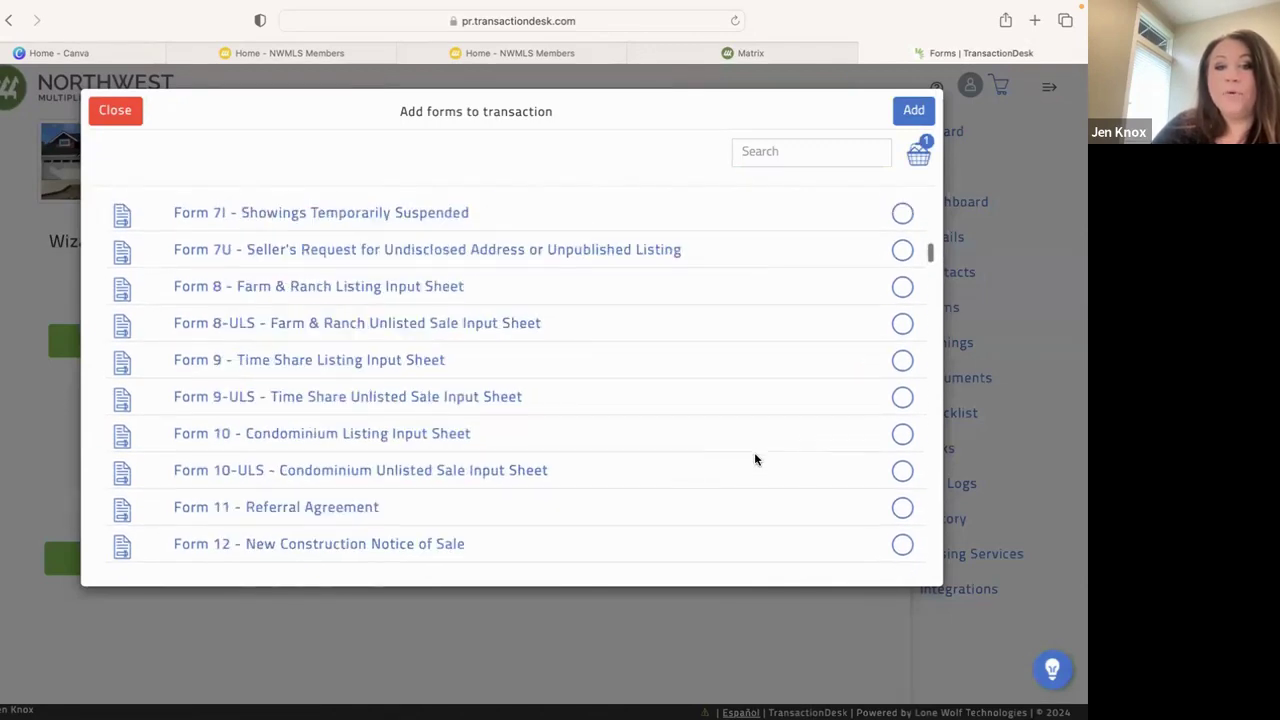
scroll(754, 459, "down", 10)
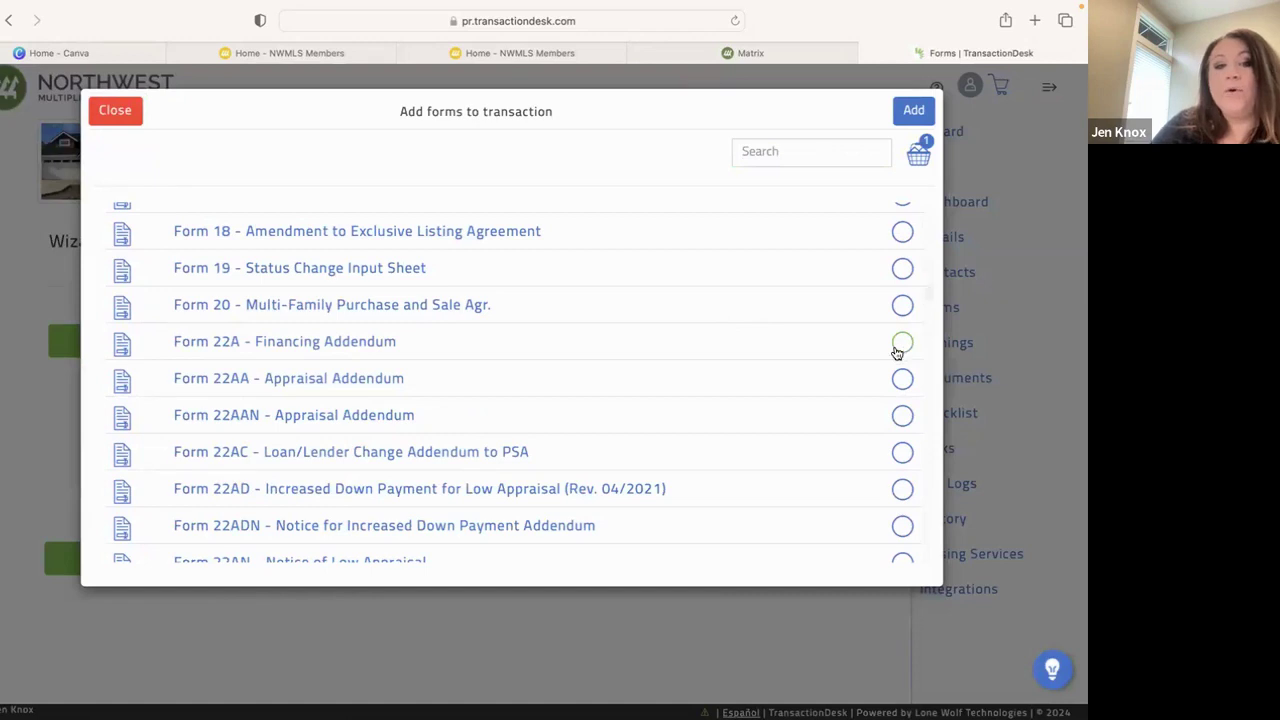
scroll(720, 397, "down", 3)
scroll(720, 397, "down", 1)
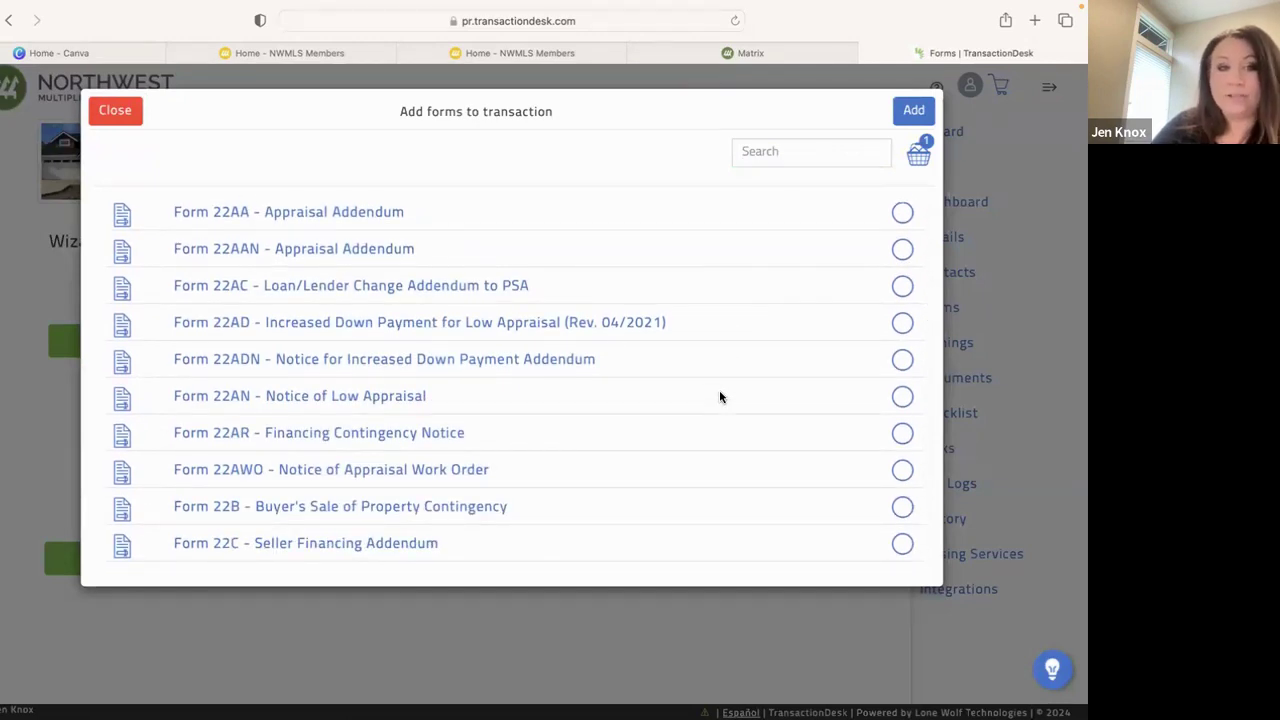
scroll(720, 397, "down", 1)
scroll(720, 397, "up", 4)
left_click(902, 289)
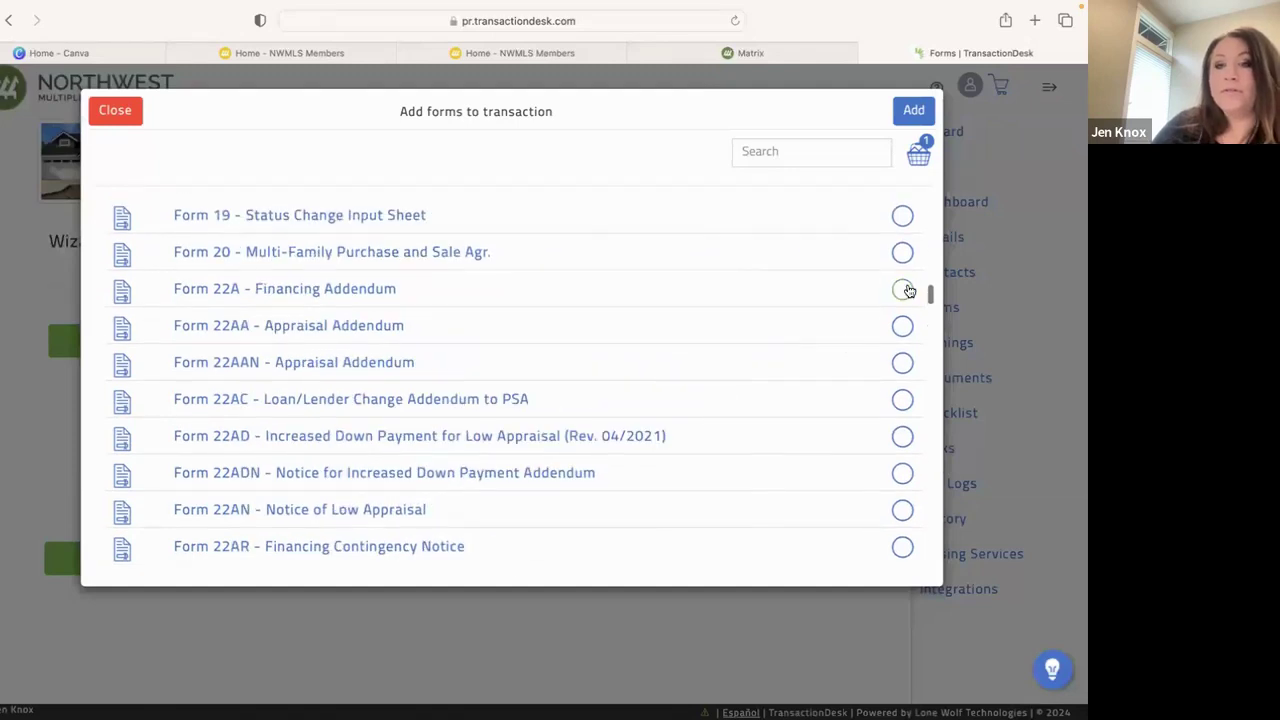
Queue Form 22D Optional Clauses and Form 22K Identification of Utilities
scroll(810, 430, "down", 10)
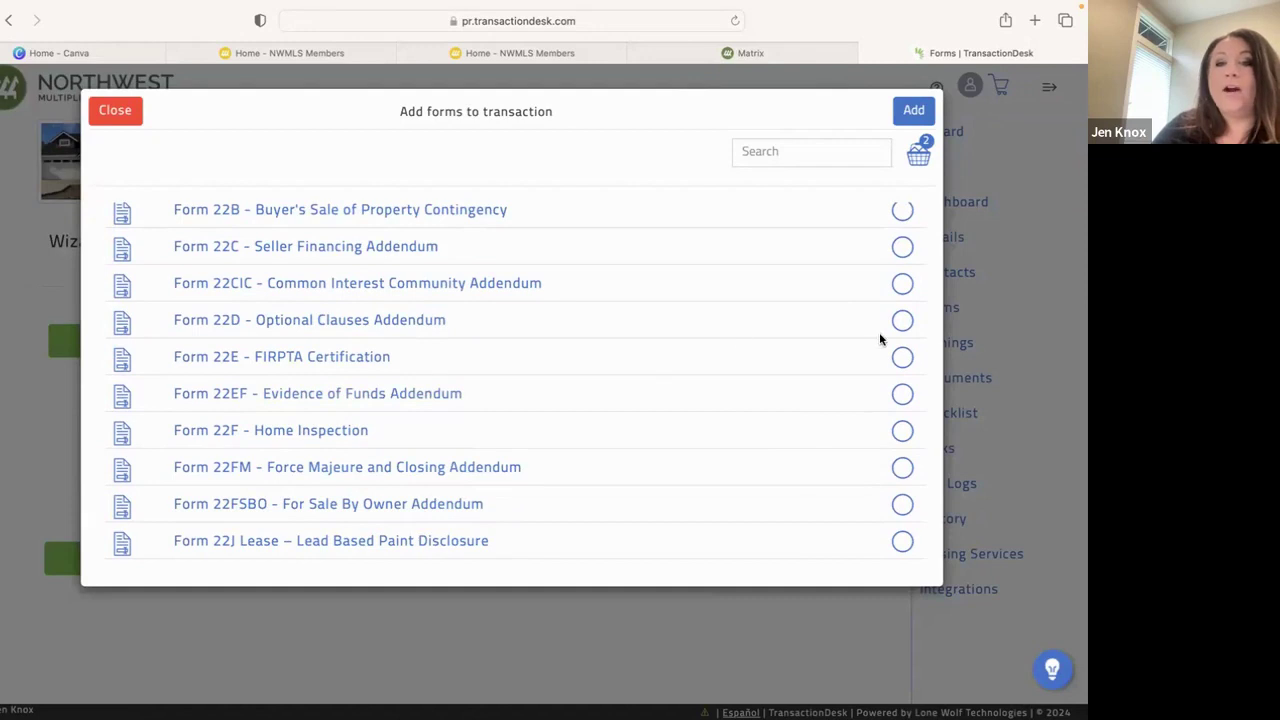
left_click(902, 322)
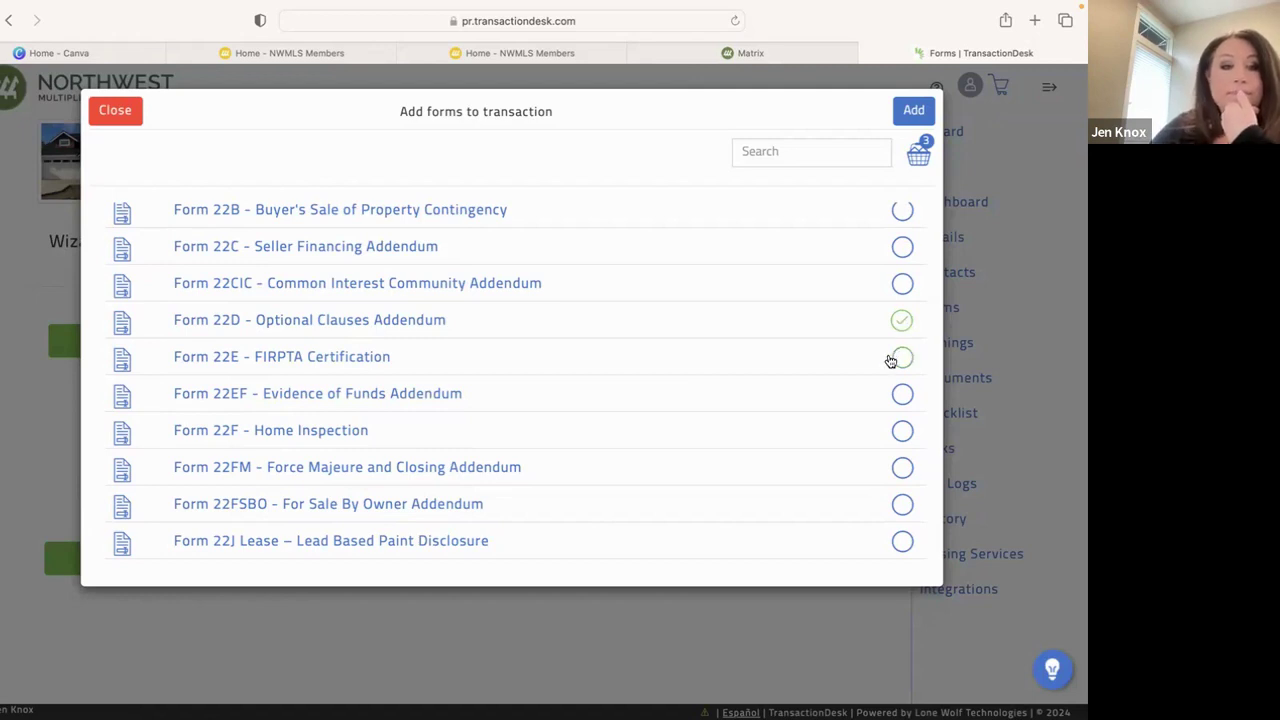
scroll(894, 357, "down", 1)
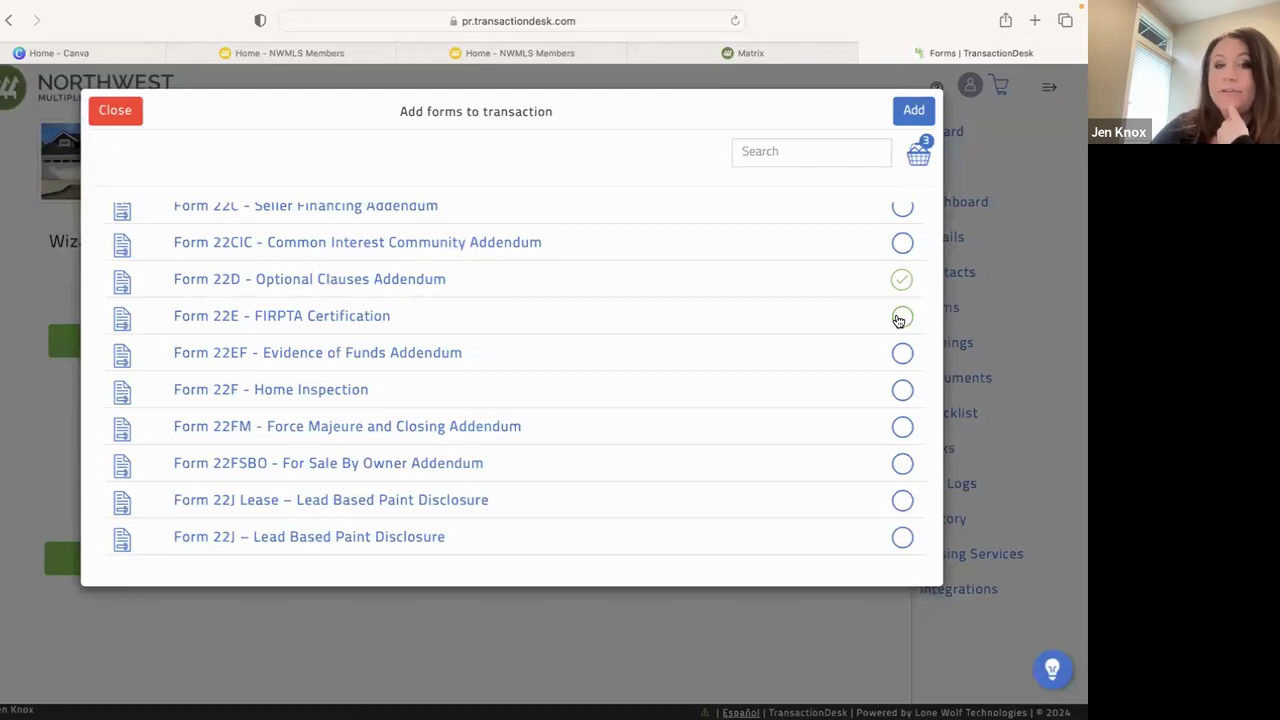
scroll(817, 357, "down", 6)
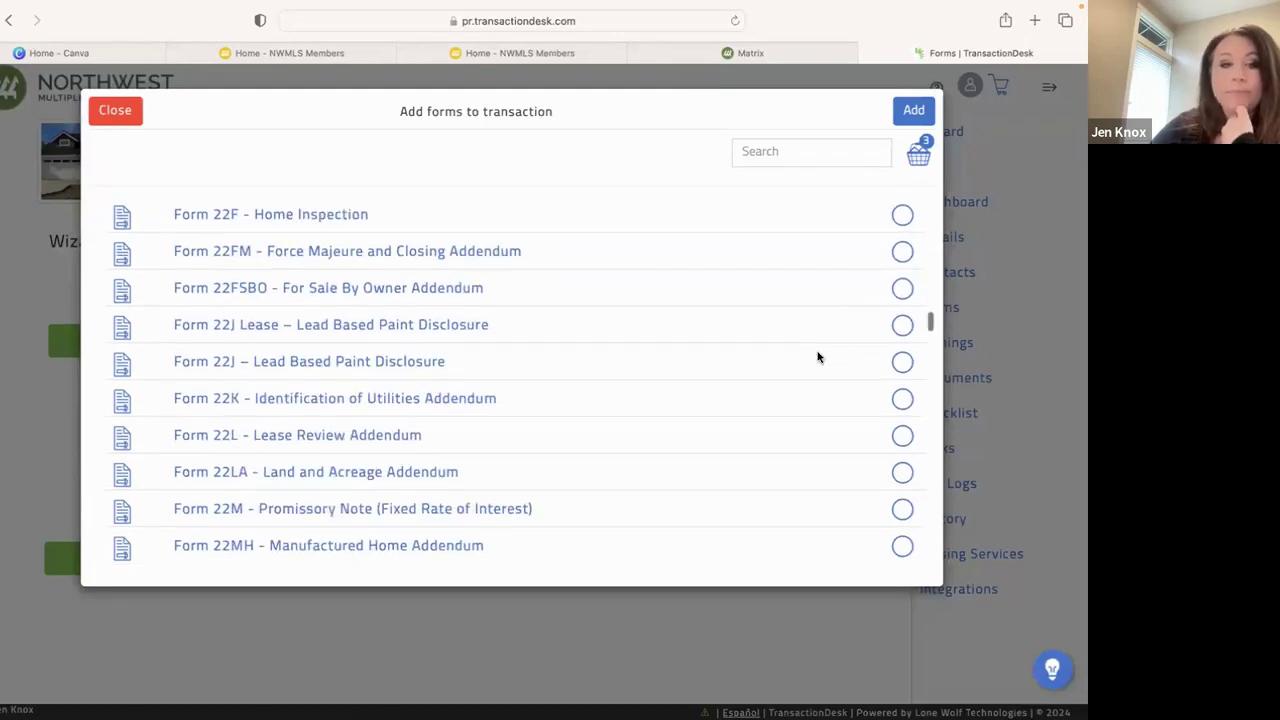
left_click(902, 352)
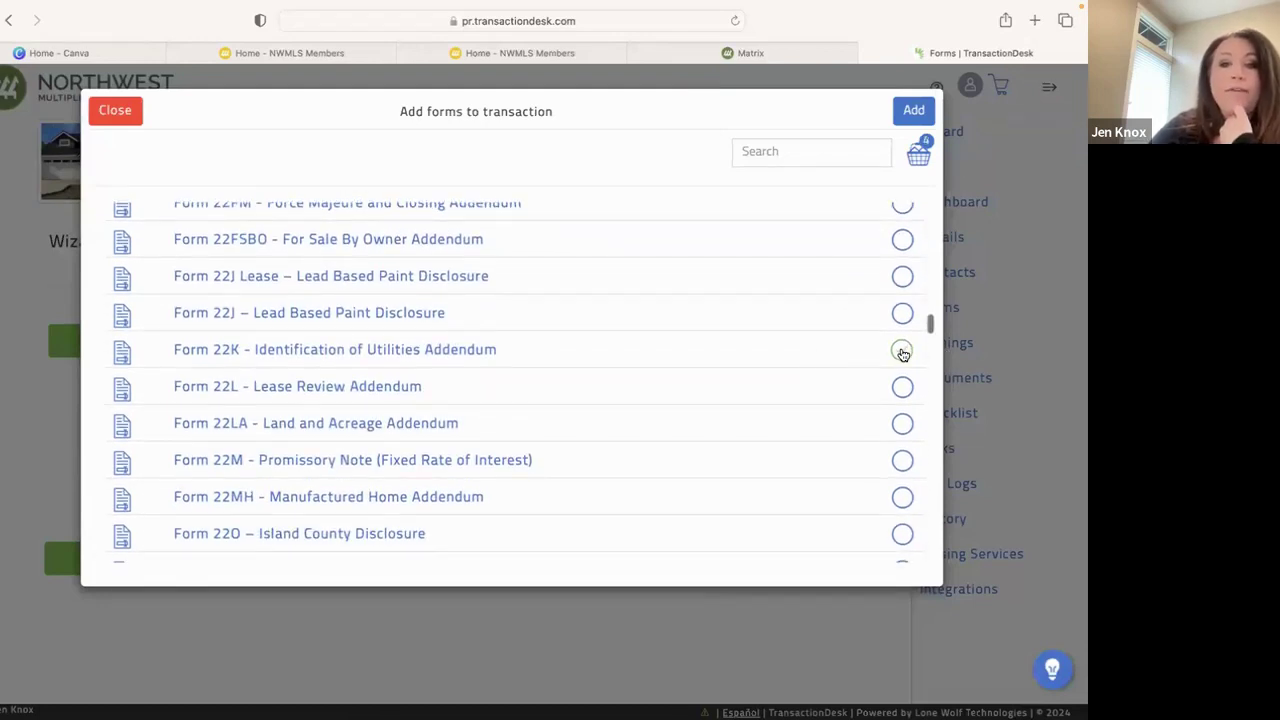
Scroll further and queue Form 35 Inspection Addendum, bringing the basket to five forms
scroll(902, 352, "down", 5)
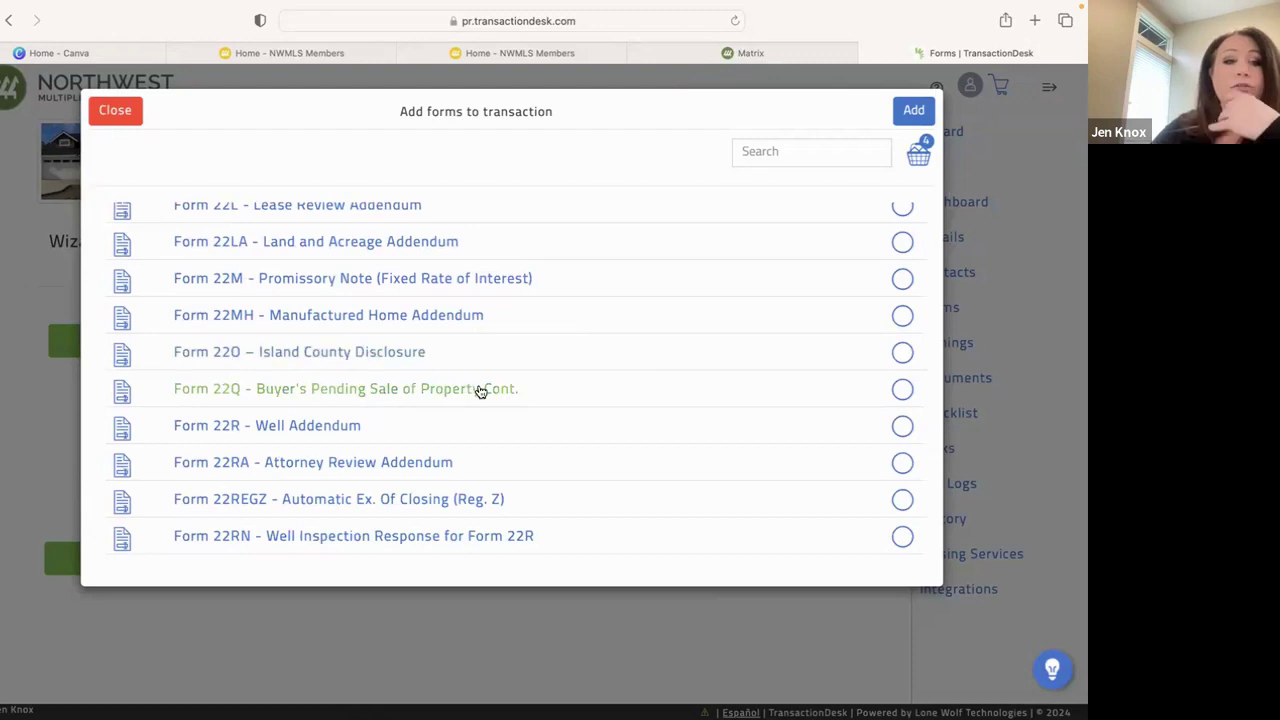
scroll(480, 390, "down", 4)
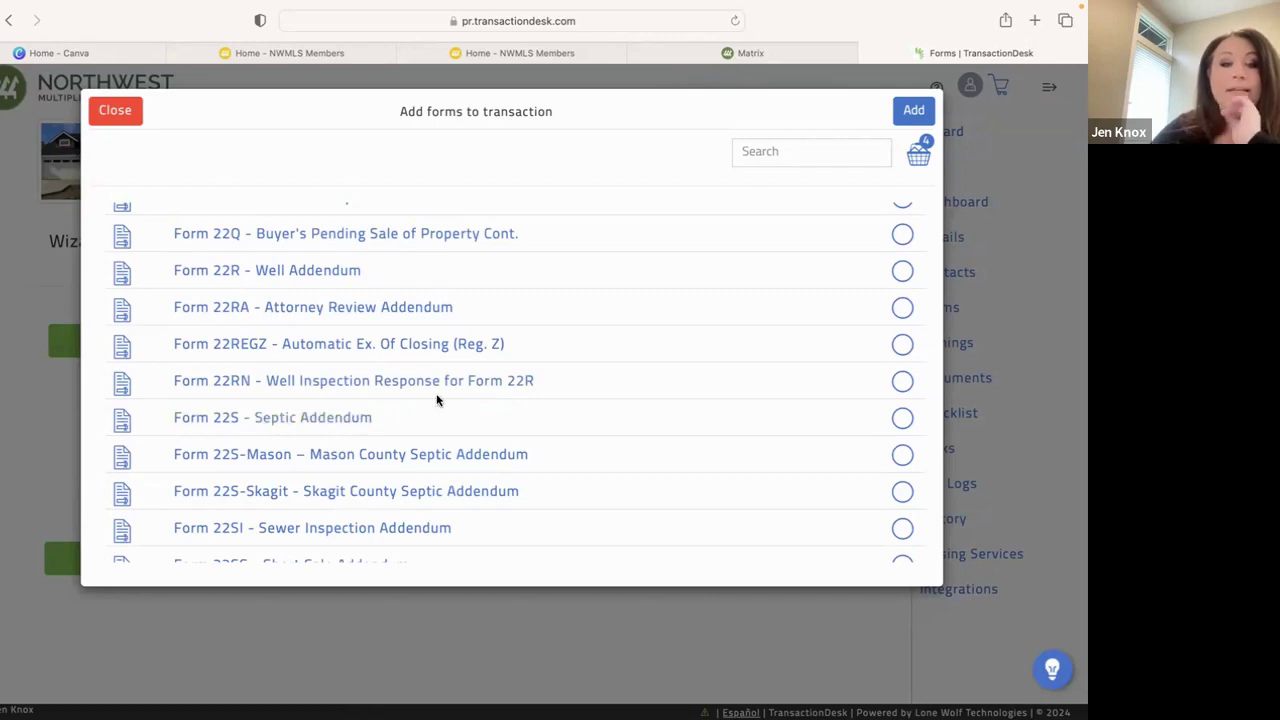
scroll(437, 400, "down", 4)
scroll(437, 400, "down", 5)
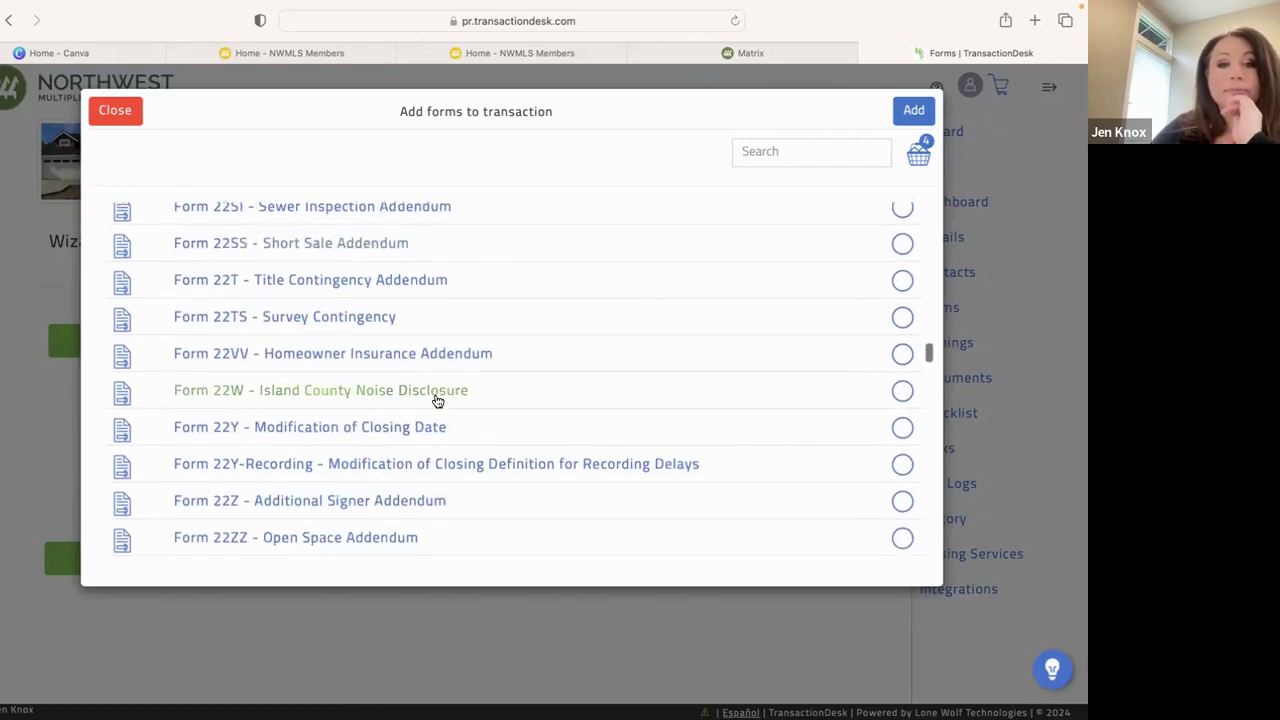
scroll(437, 401, "down", 6)
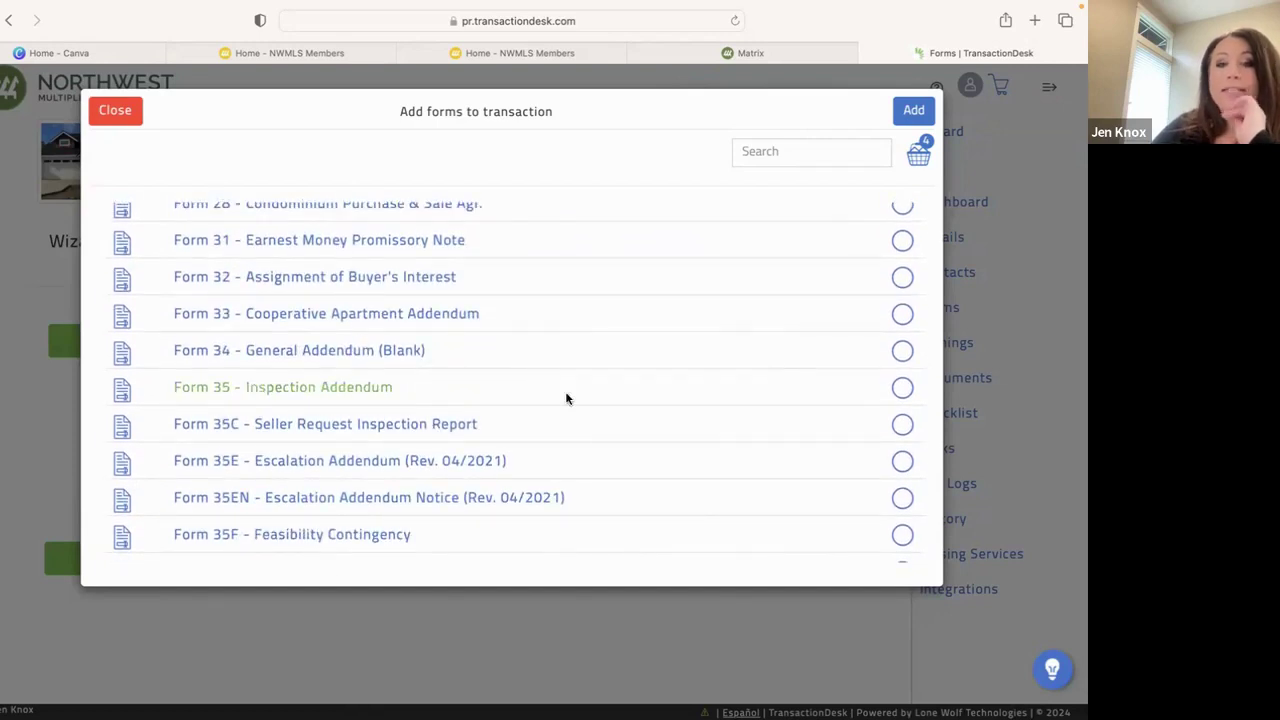
left_click(903, 389)
scroll(771, 338, "up", 8)
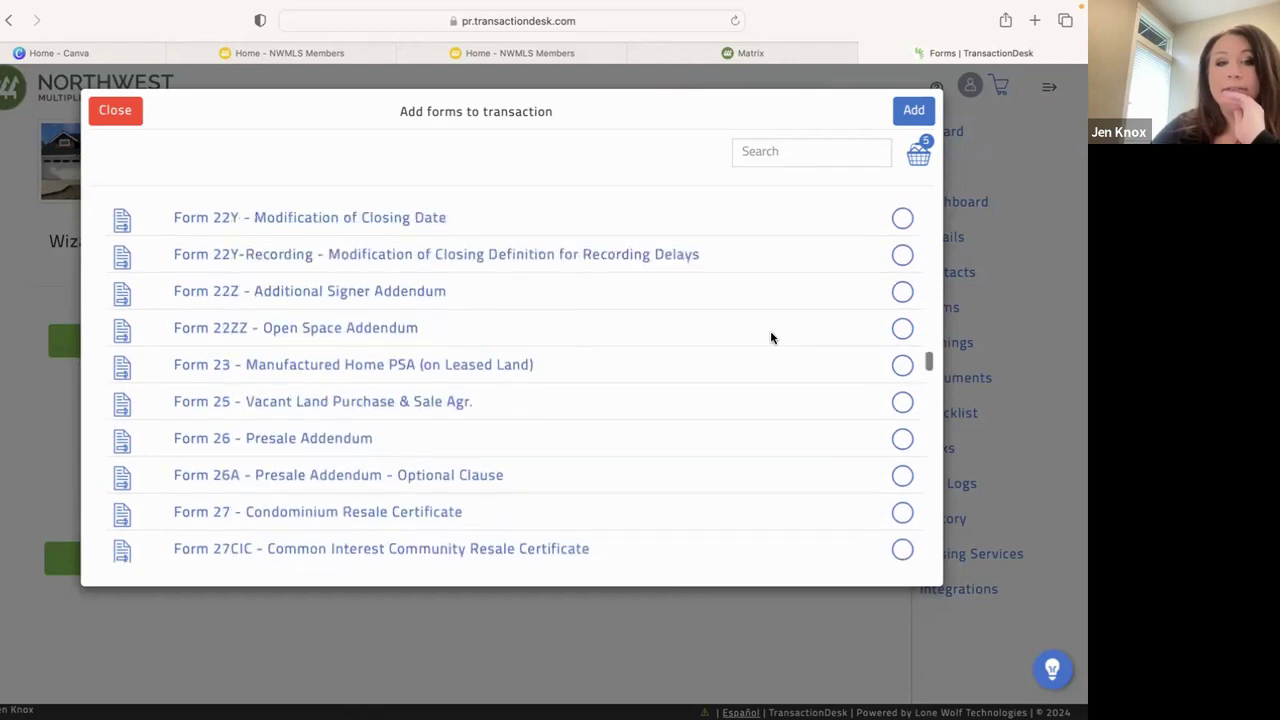
scroll(771, 338, "up", 3)
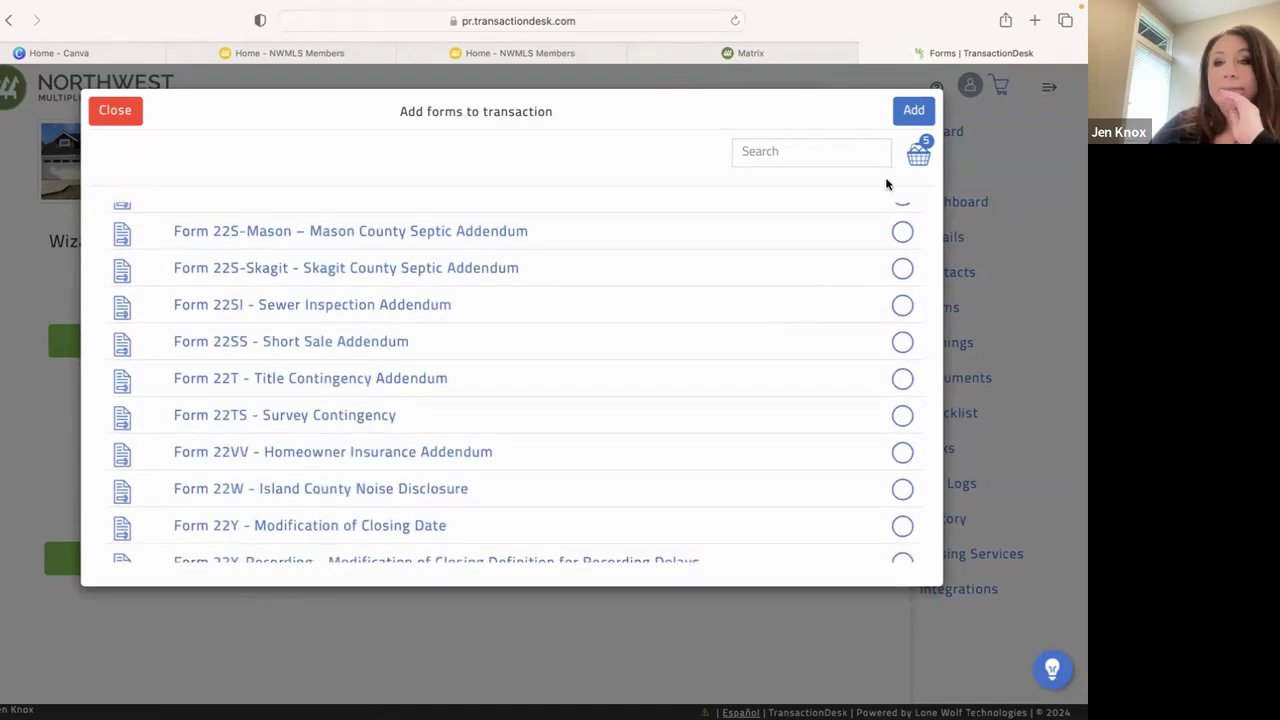
Add the five queued forms and review the files on the Documents step (5 of 5)
left_click(913, 112)
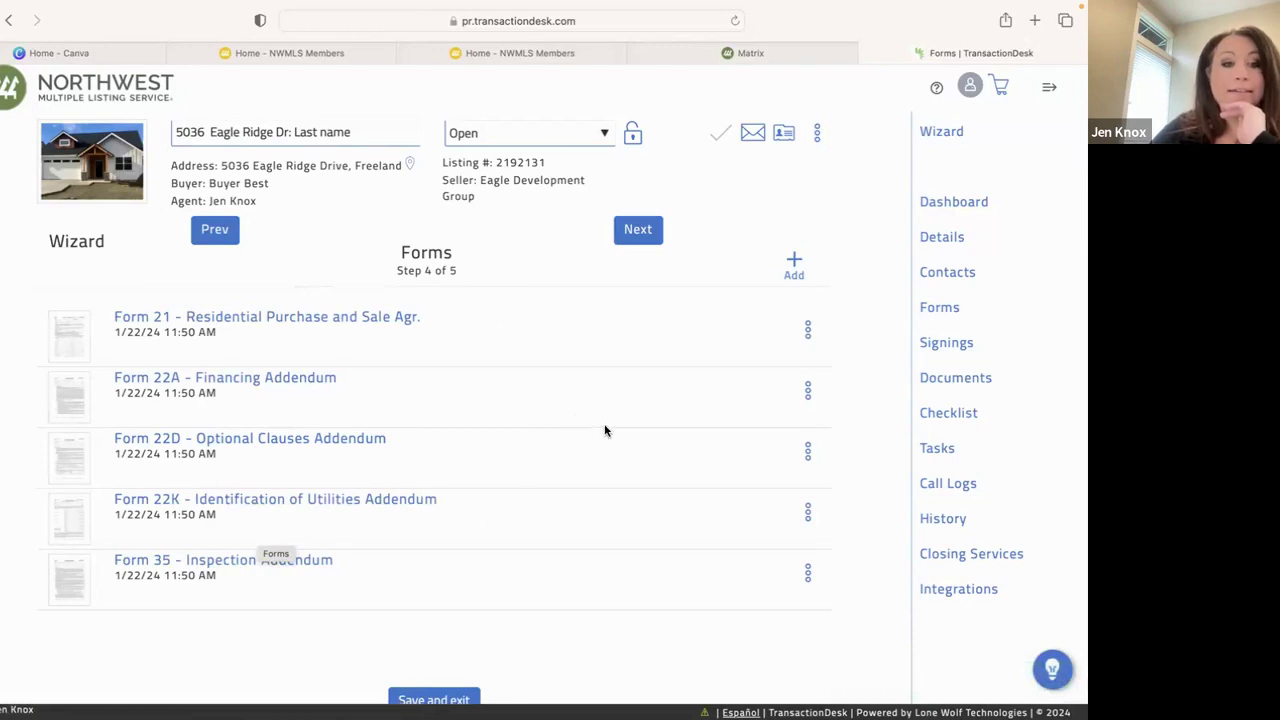
left_click(636, 231)
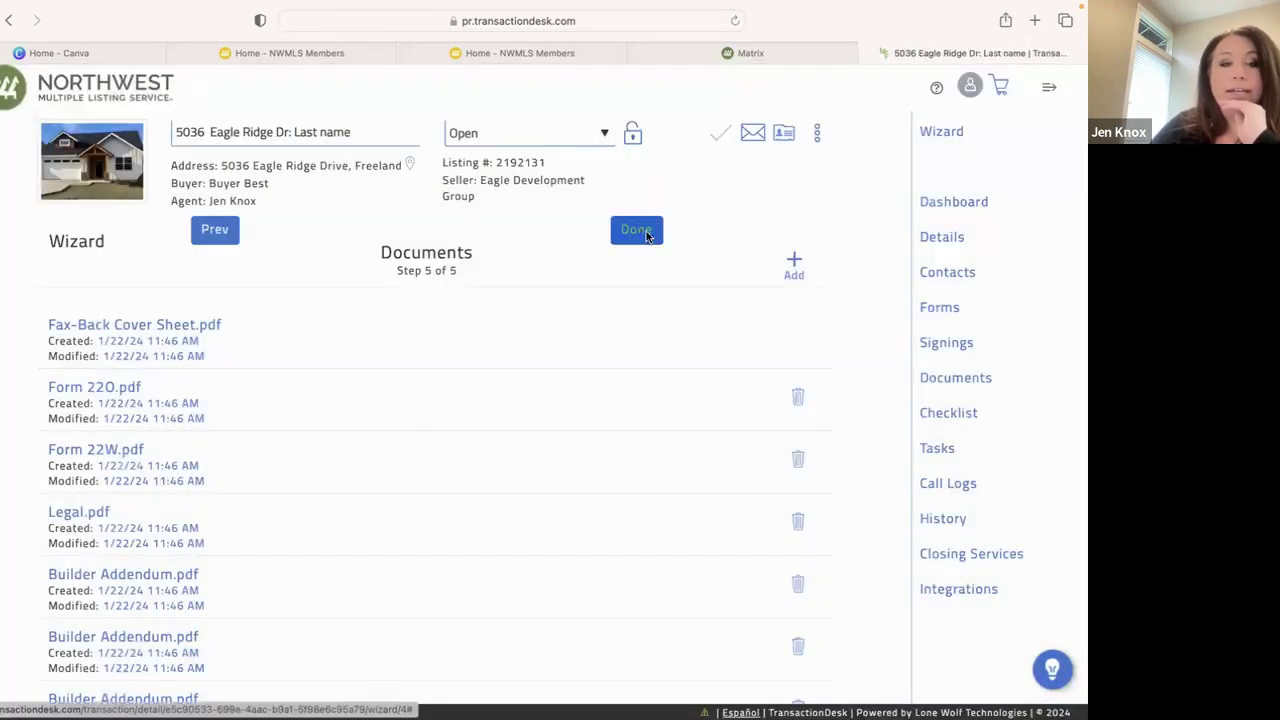
scroll(309, 536, "down", 5)
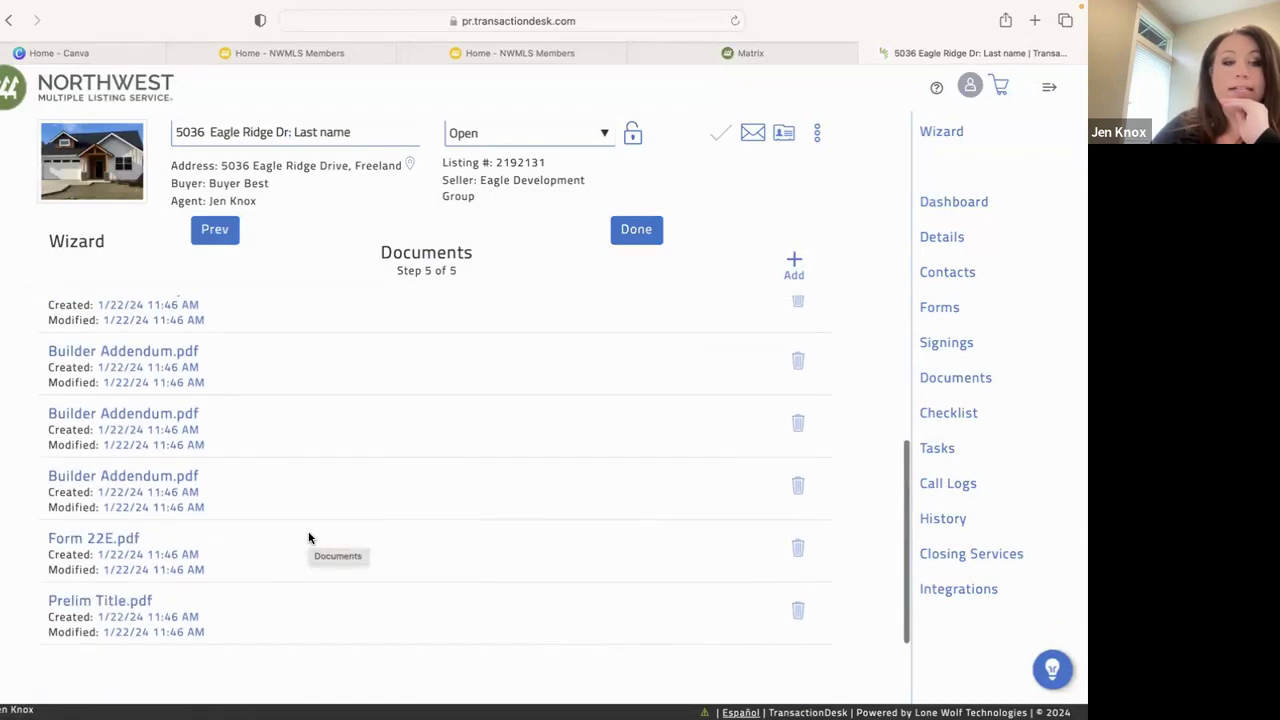
scroll(309, 538, "up", 5)
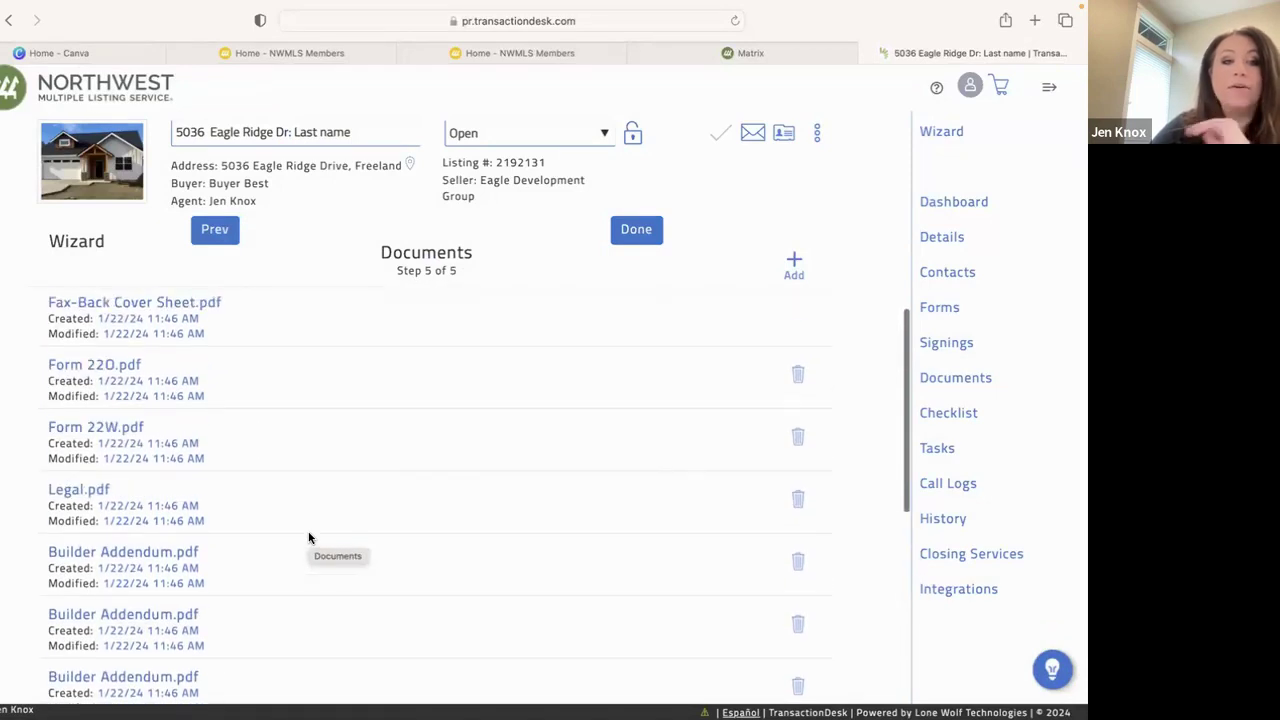
scroll(309, 538, "up", 1)
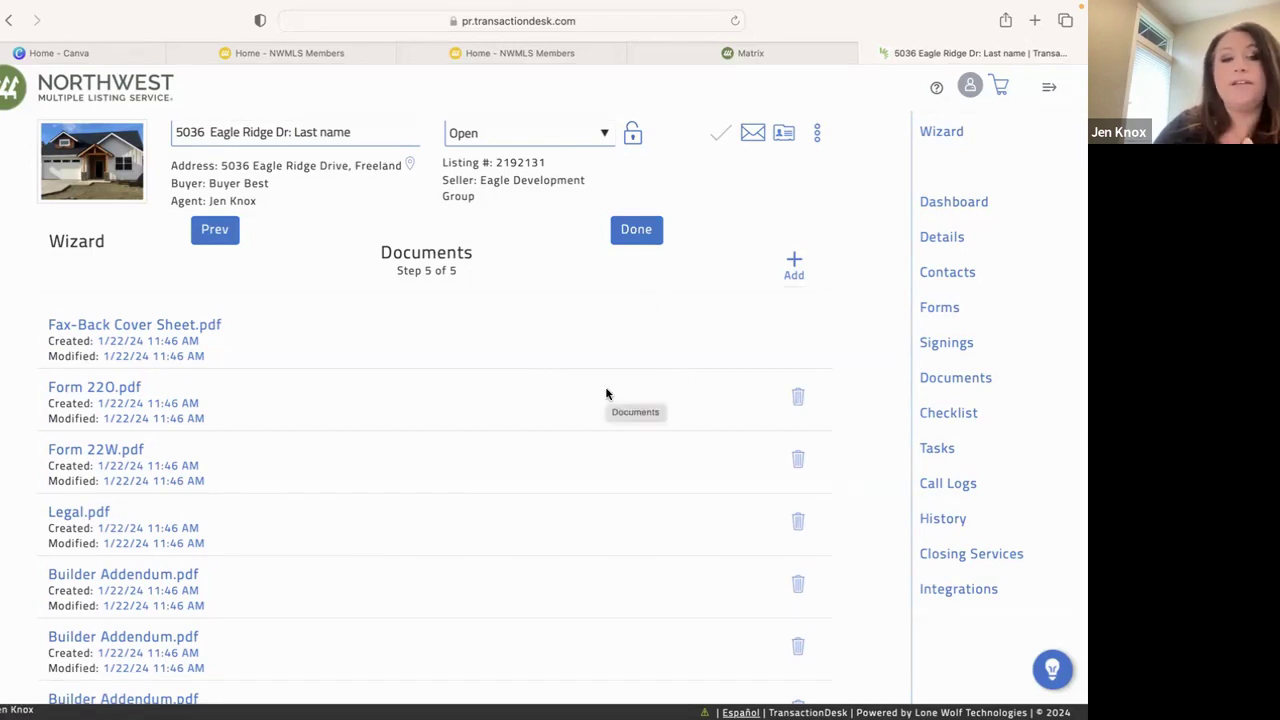
left_click(631, 237)
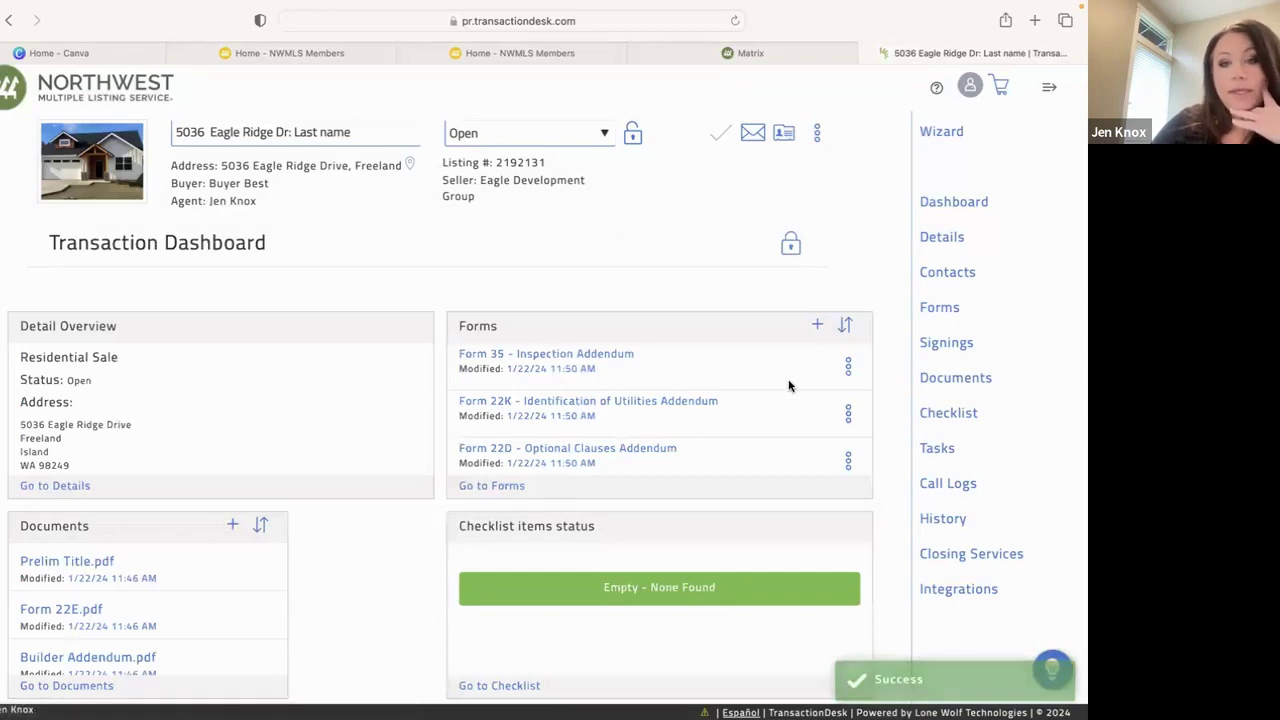
scroll(714, 394, "down", 5)
scroll(714, 394, "up", 5)
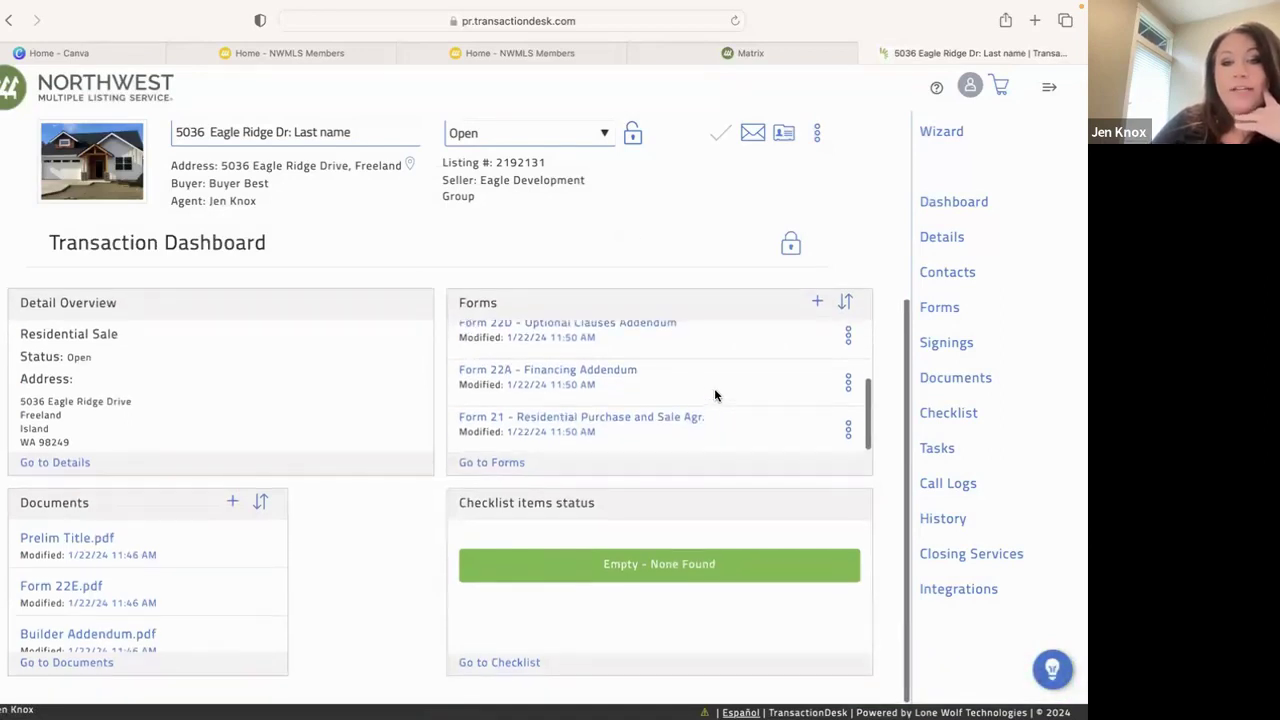
Sort the transaction's forms list by Name
left_click(845, 305)
left_click(779, 396)
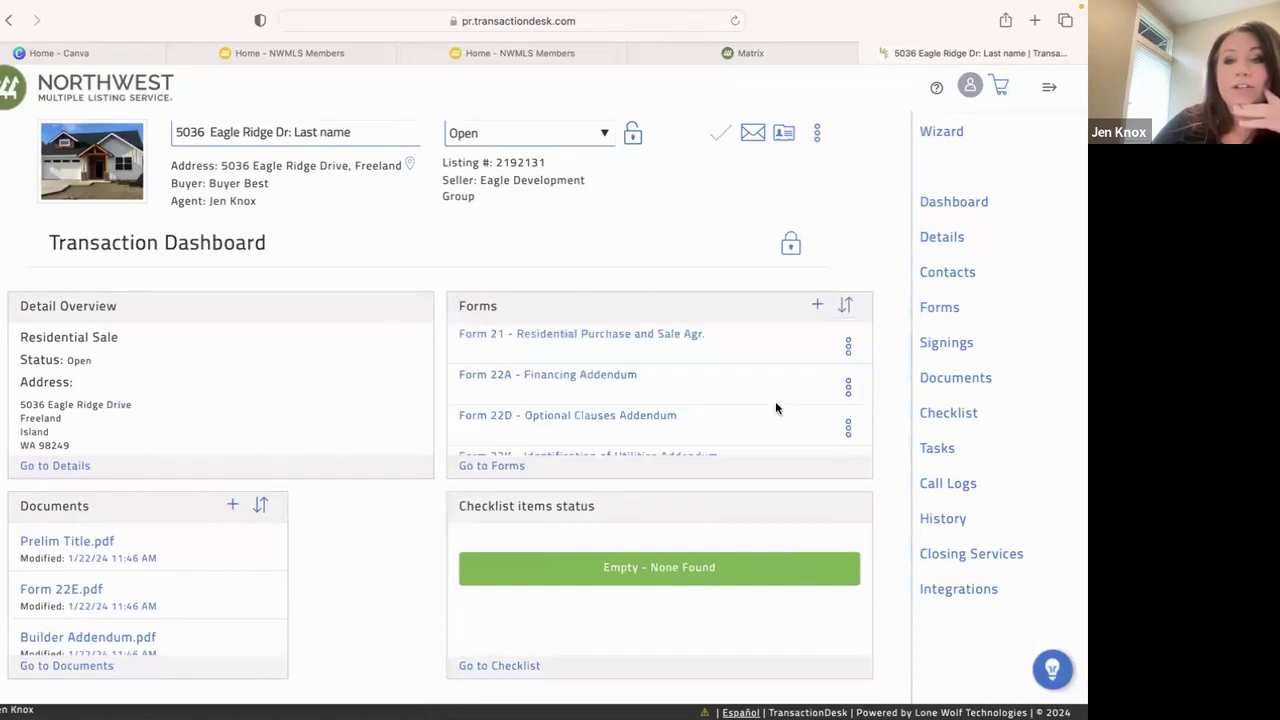
scroll(663, 393, "down", 3)
scroll(660, 393, "up", 3)
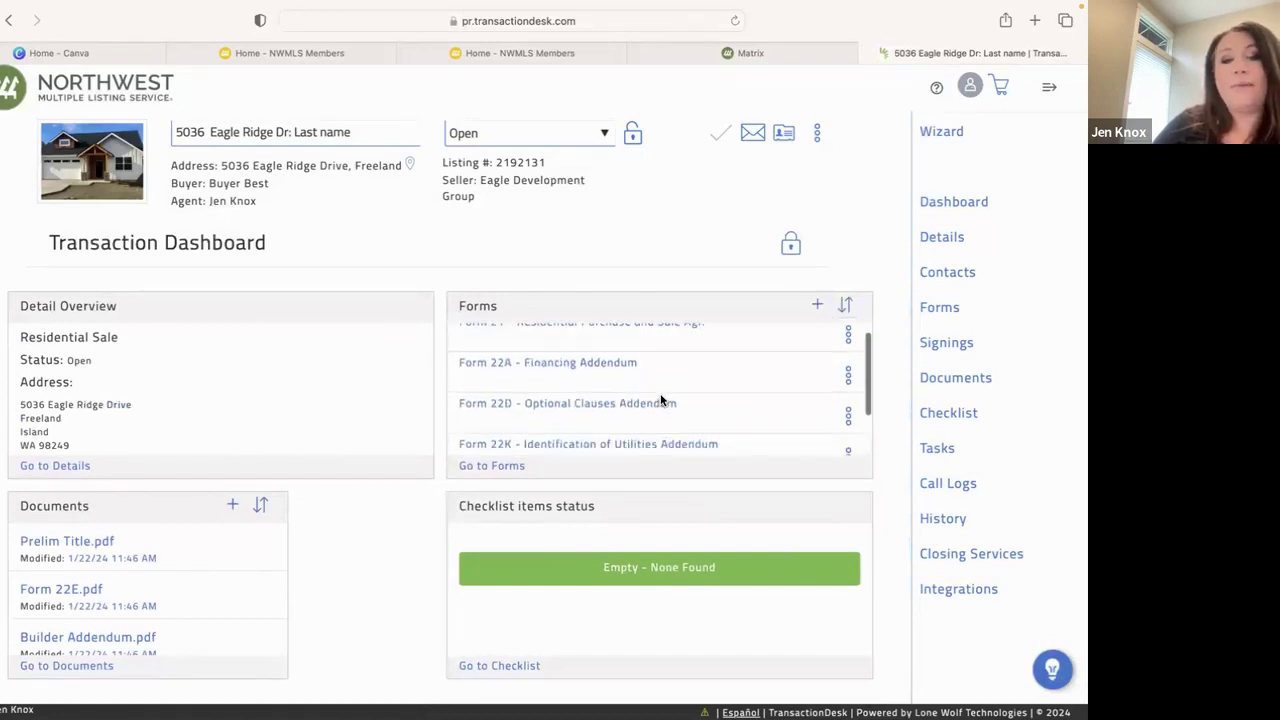